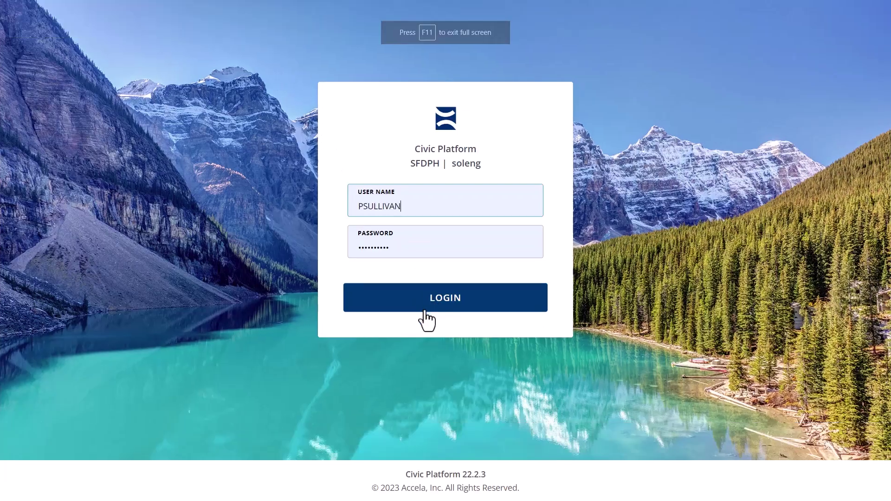
- Log into the SFDPH Civic Platform environment with the user name and password
left_click(422, 314)
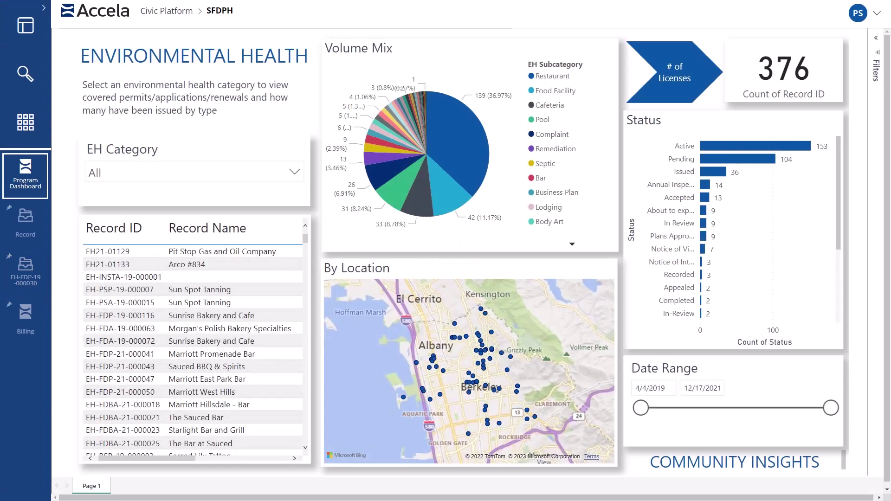
- Cross-filter the dashboard by Restaurant, Food Facility and Cafeteria categories, then clear the selection
left_click(448, 136)
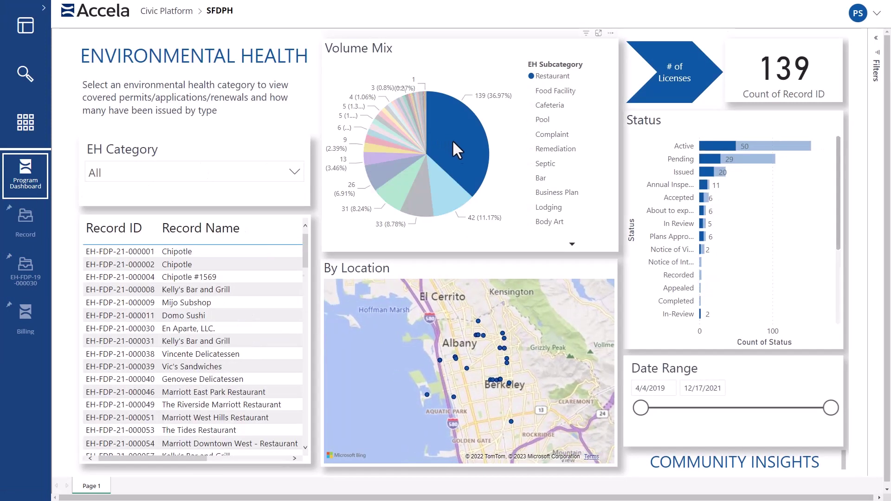
left_click(447, 185, "ctrl")
left_click(424, 207, "ctrl")
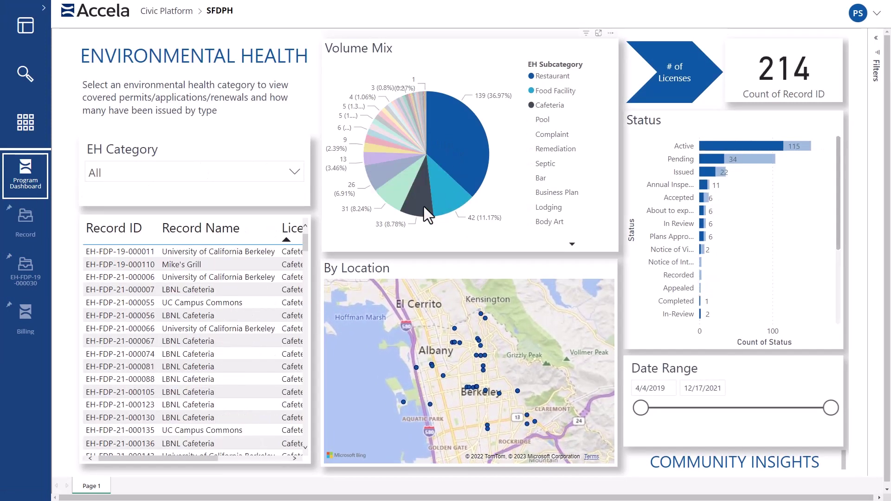
left_click(500, 183)
- Filter by Pending, Issued and Annual Inspection status, clear it, and bring up the page list
left_click(725, 161)
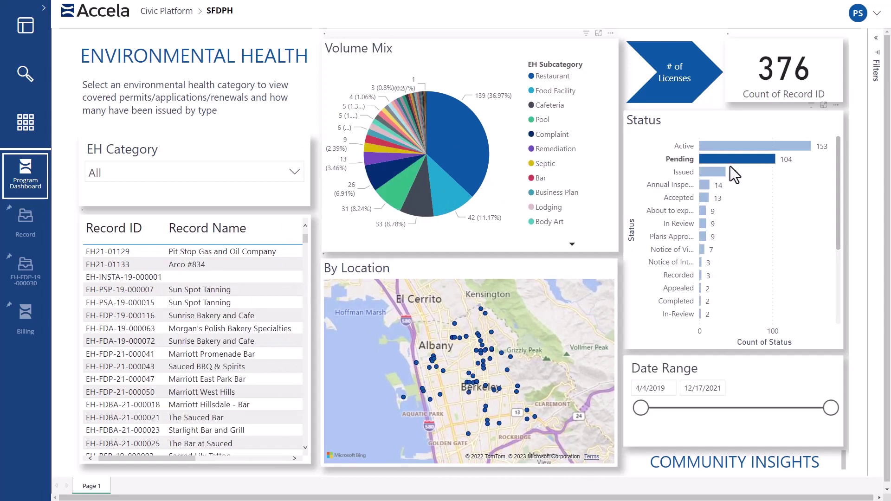
left_click(716, 173, "ctrl")
left_click(706, 184, "ctrl")
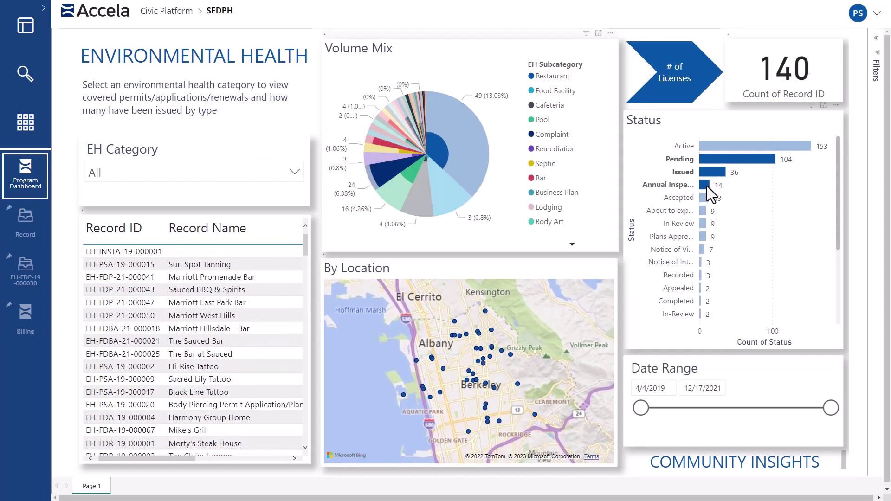
left_click(609, 200)
scroll(254, 305, "down", 10)
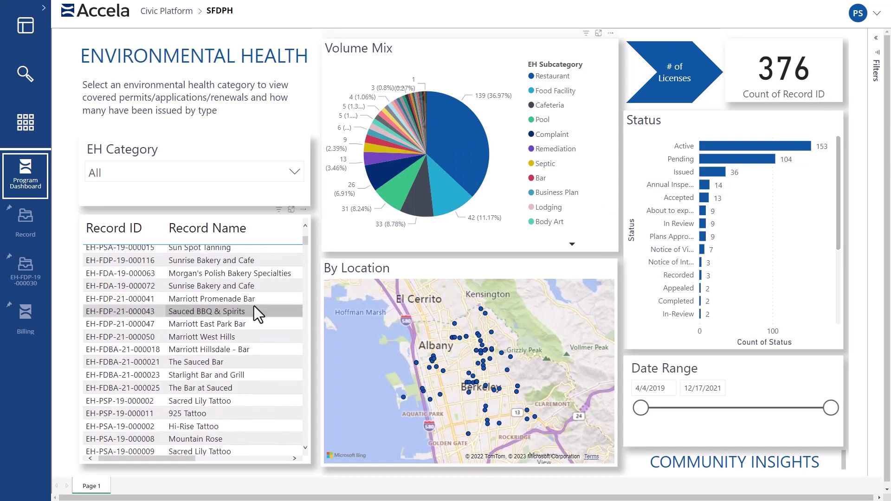
scroll(249, 304, "up", 10)
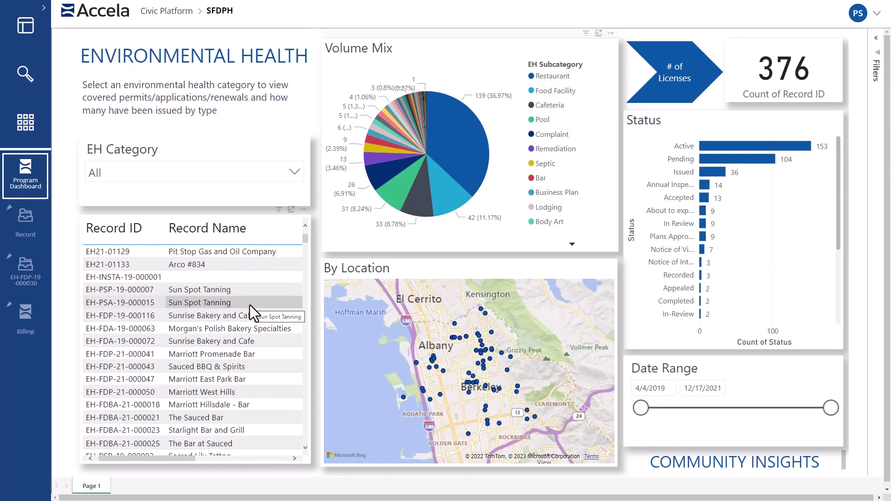
left_click(26, 122)
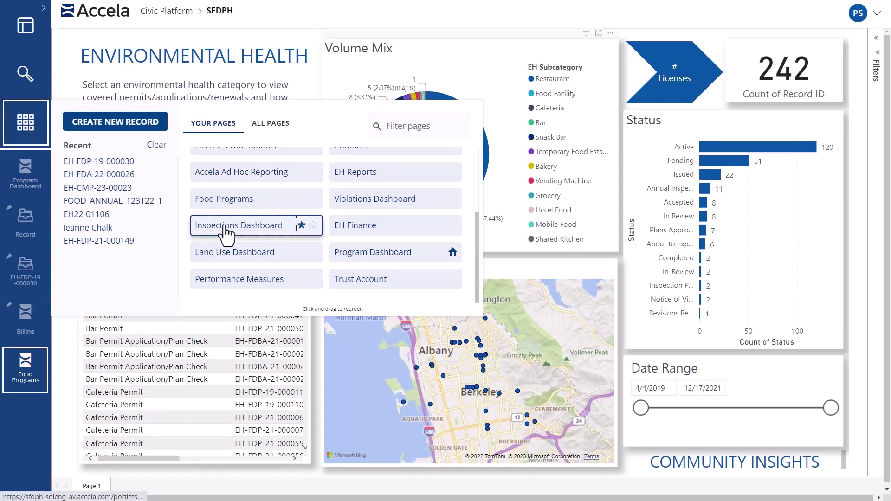
- Filter the Inspections Dashboard to Restaurant then Pool types, and view February inspection locations
left_click(226, 229)
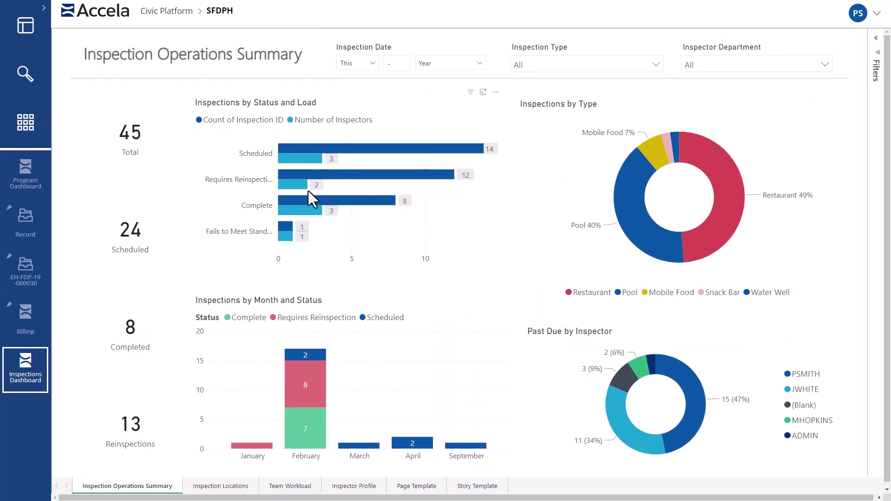
left_click(725, 176)
left_click(659, 232)
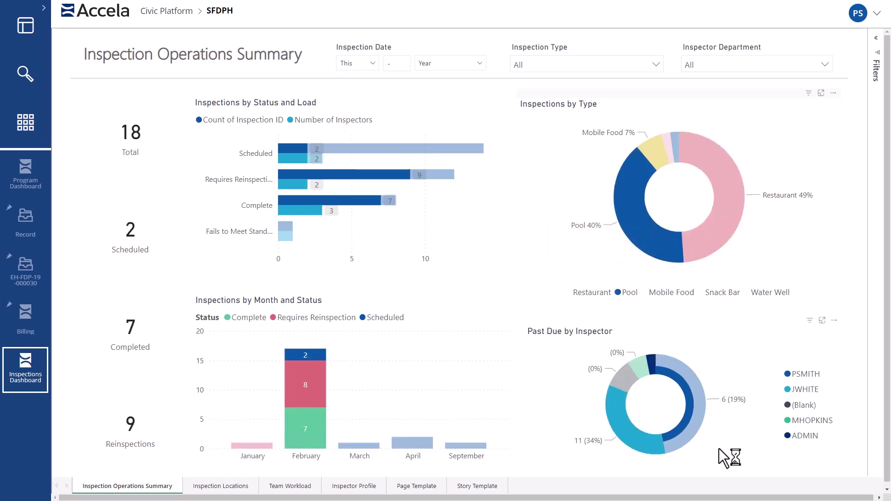
left_click(199, 486)
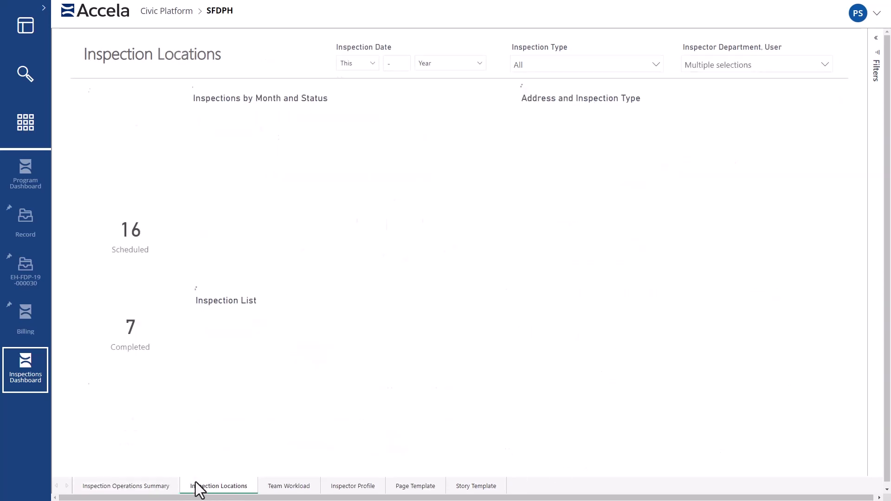
left_click(264, 214)
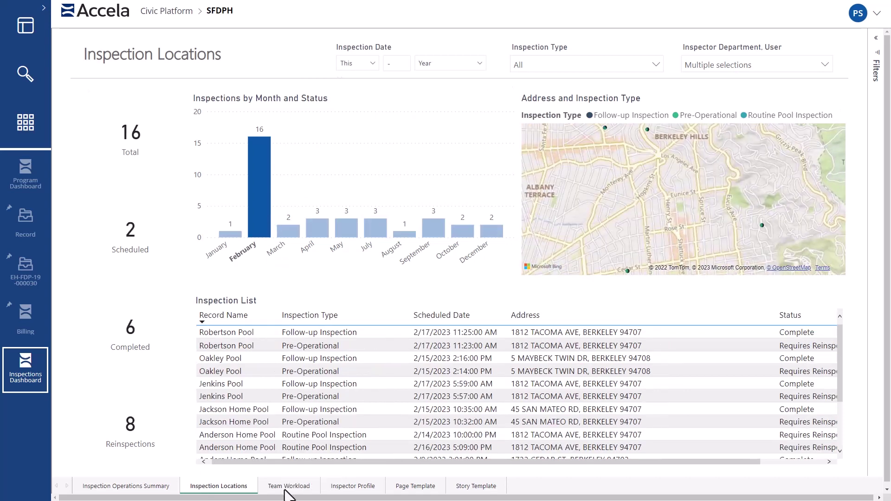
- Narrow the Team Workload page to one inspector's blue and dark workload segments
left_click(284, 488)
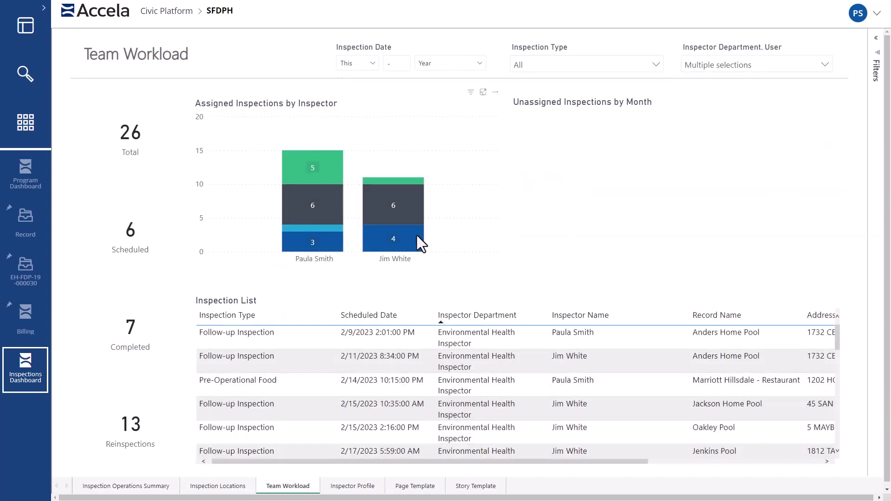
left_click(416, 235)
left_click(405, 216, "ctrl")
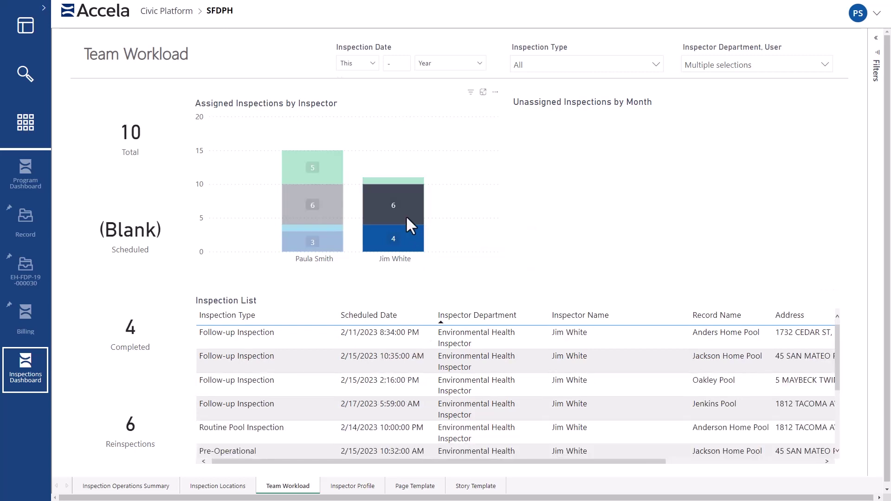
left_click(31, 132)
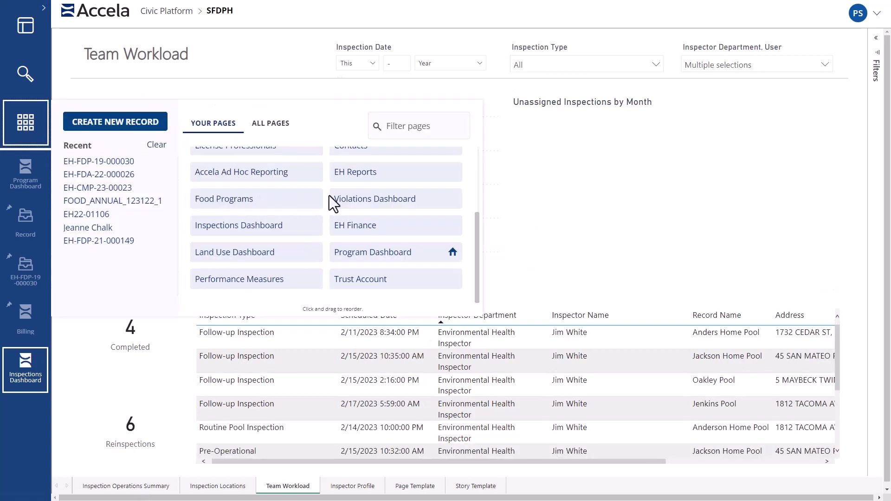
- Filter the Violations Dashboard to failed Routine Food Inspection guidesheet items
left_click(342, 198)
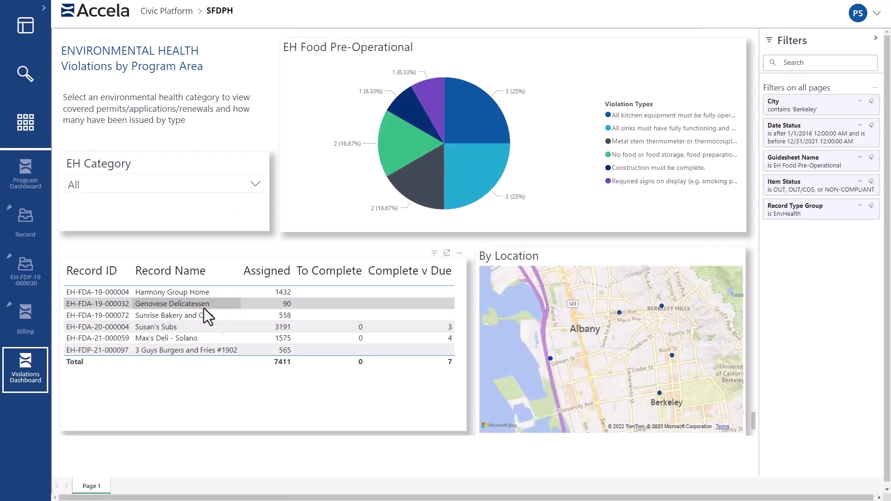
left_click(811, 174)
scroll(794, 242, "down", 5)
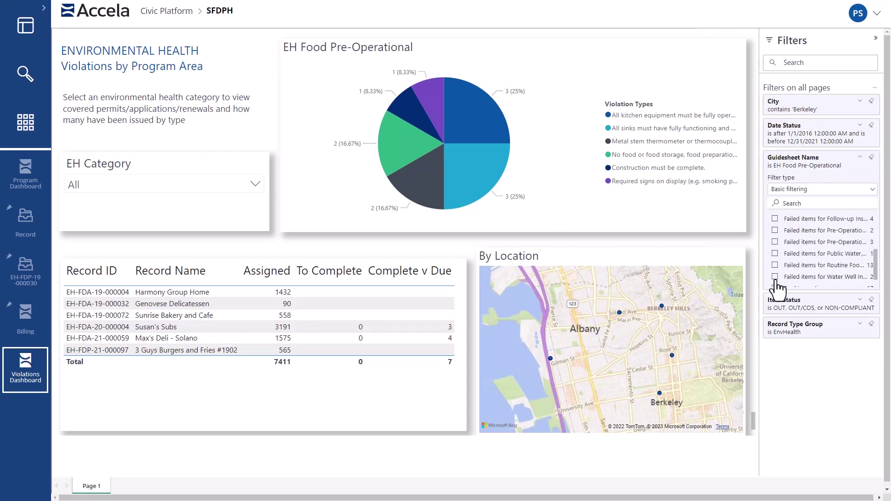
left_click(774, 266)
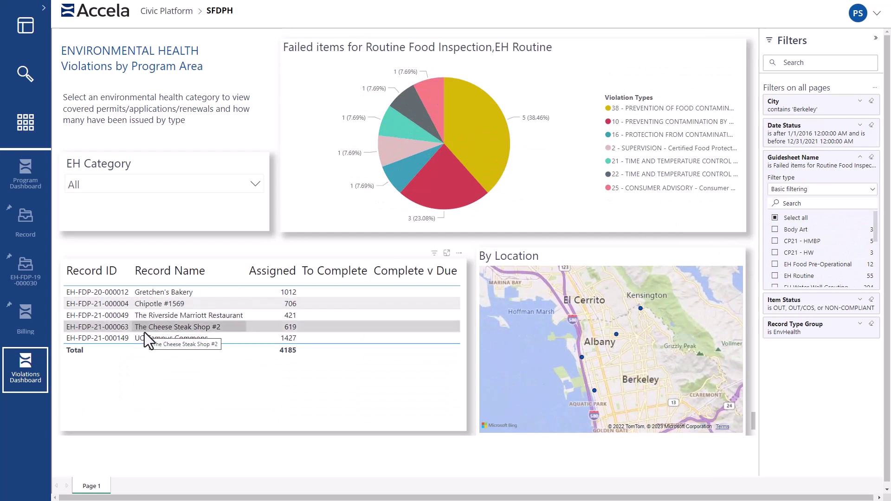
- Filter violations by the yellow, red and 2 - SUPERVISION slices, then go to Inspections
left_click(475, 145)
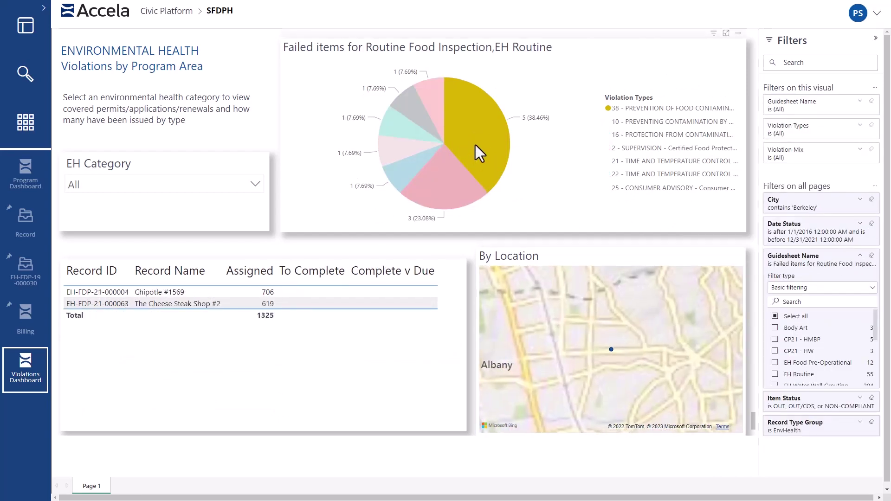
left_click(461, 180, "ctrl")
left_click(404, 151)
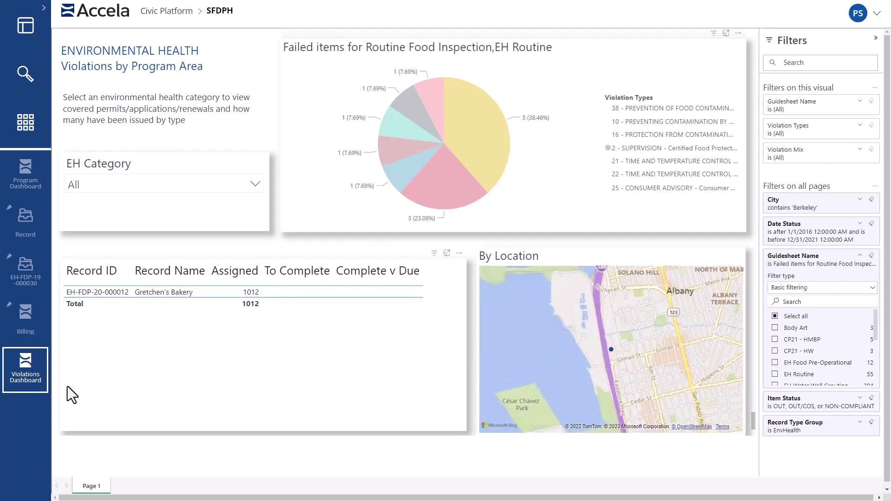
left_click(26, 122)
left_click(223, 199)
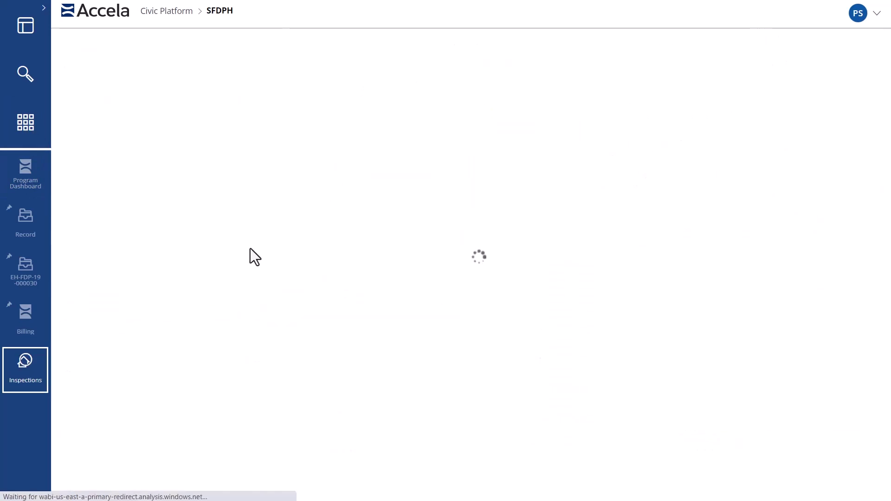
- Apply the open District 1 inspections saved search and select all eight results
left_click(729, 59)
left_click(739, 99)
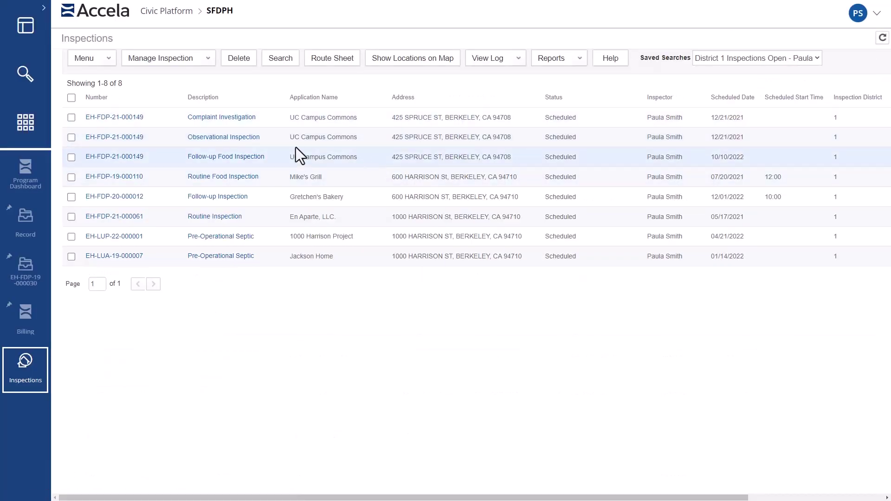
left_click(72, 98)
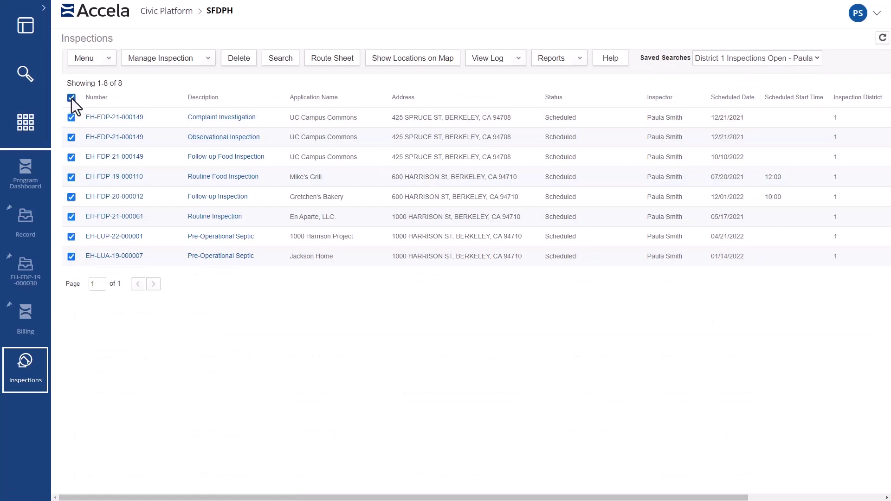
- Map the eight inspections, build a route through them and get driving directions
left_click(422, 59)
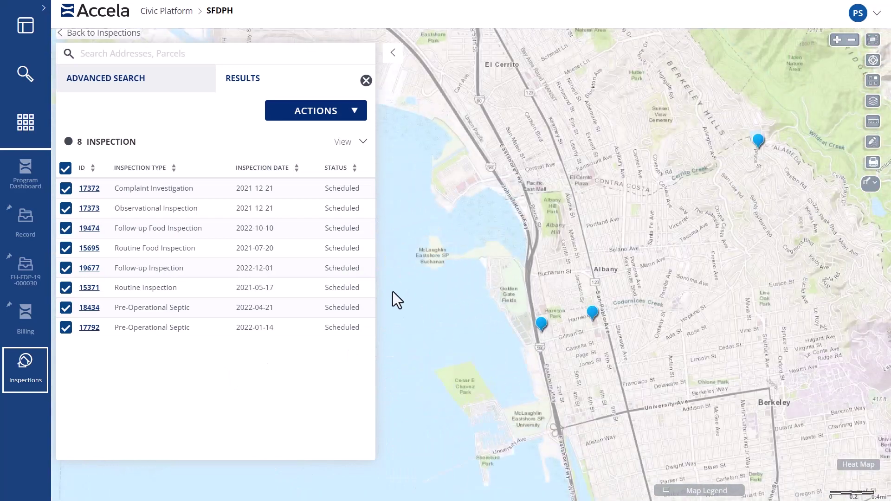
left_click(345, 114)
left_click(321, 323)
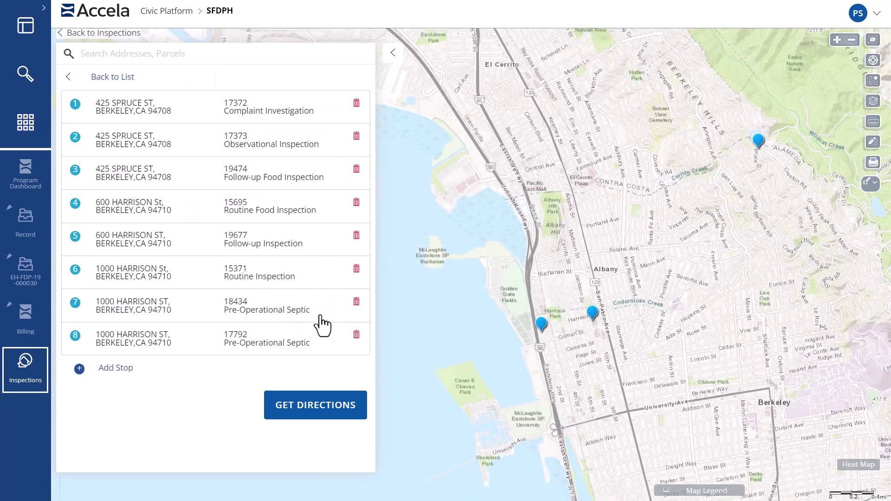
left_click(319, 412)
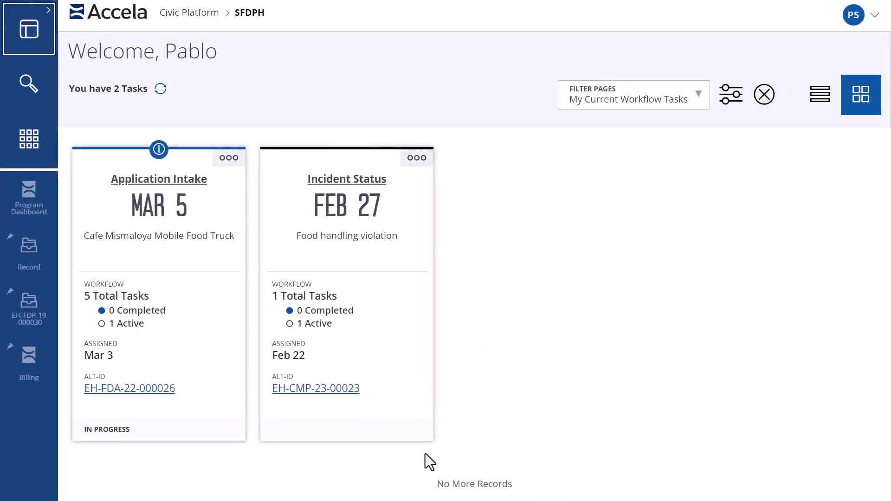
left_click(699, 95)
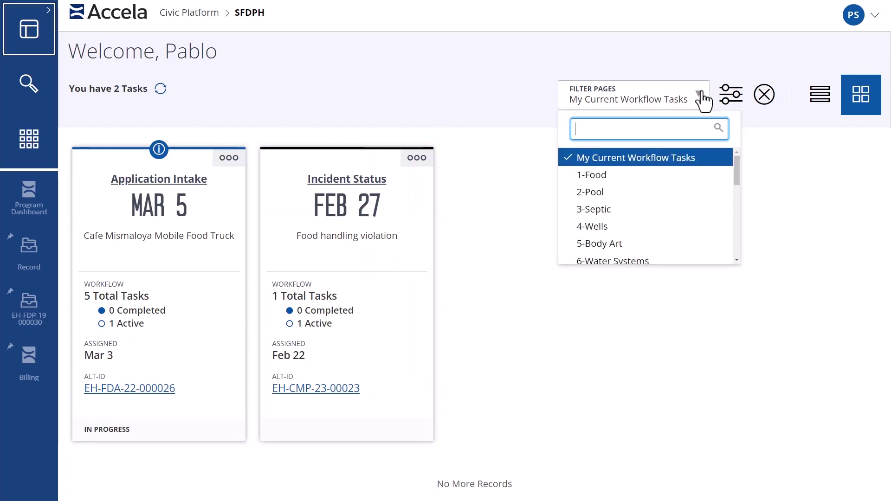
left_click(645, 175)
left_click(627, 99)
scroll(637, 186, "down", 1)
left_click(632, 178)
left_click(622, 99)
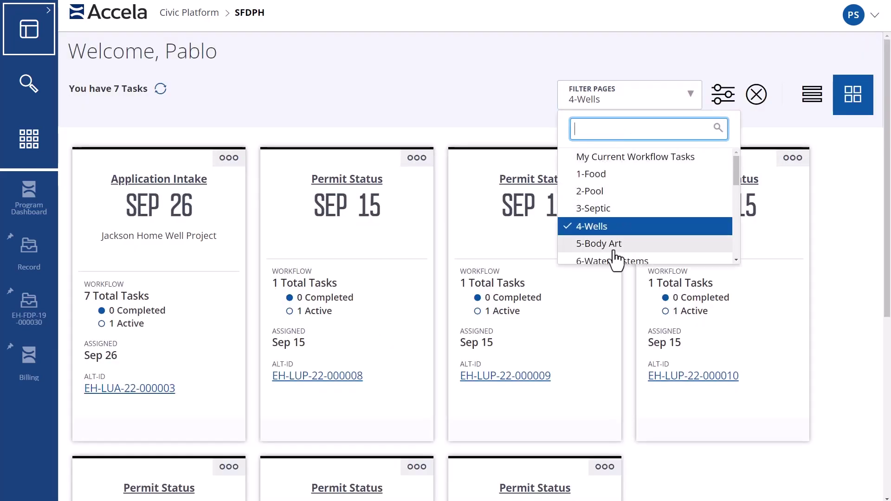
left_click(614, 246)
left_click(624, 100)
scroll(628, 199, "down", 3)
left_click(640, 208)
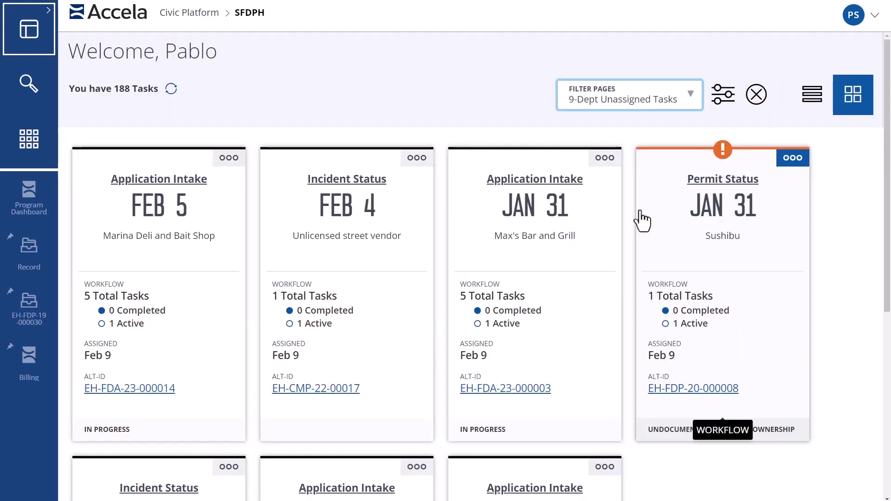
scroll(639, 247, "down", 7)
scroll(640, 247, "up", 7)
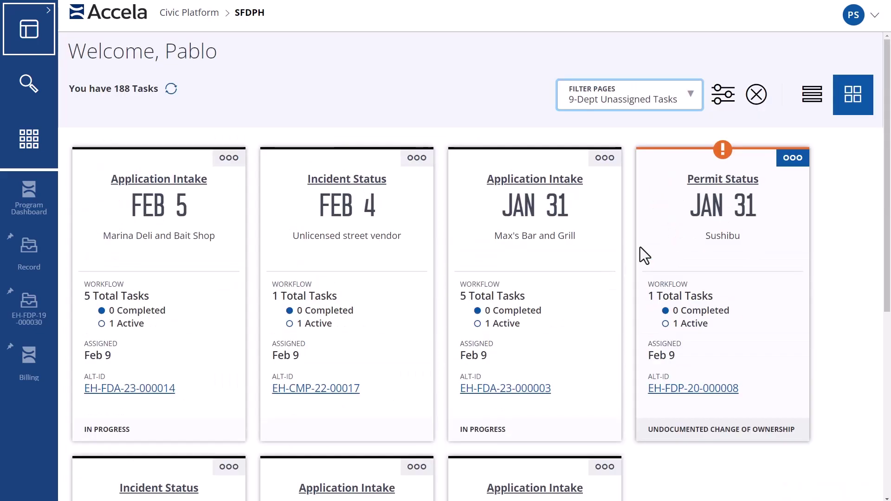
- Search the directory for chipotle and view the matching records
left_click(28, 85)
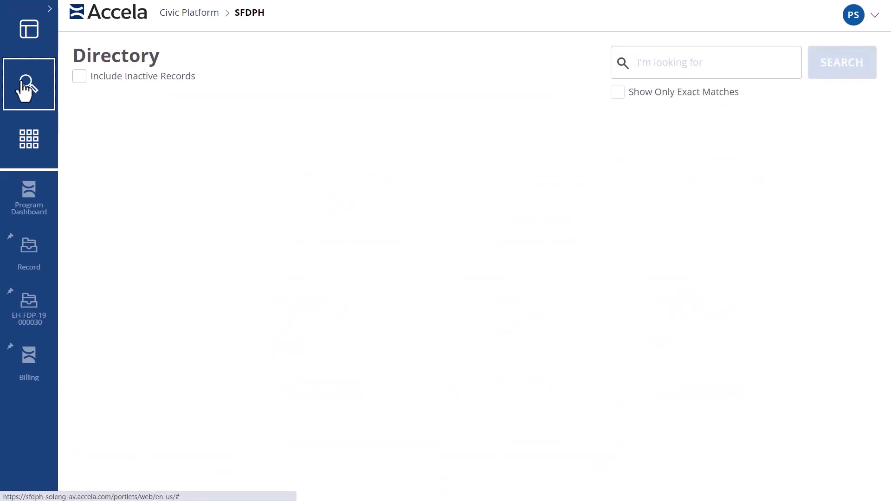
left_click(687, 65)
type("chipotle")
key("Return")
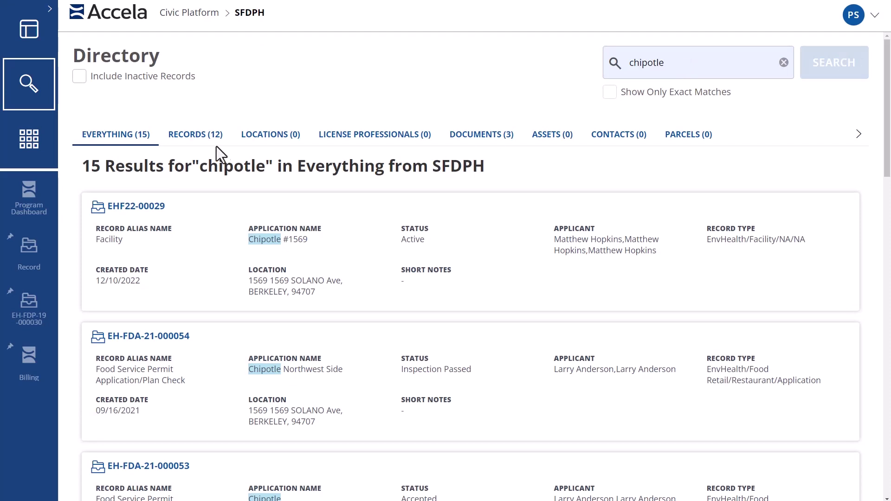
left_click(204, 141)
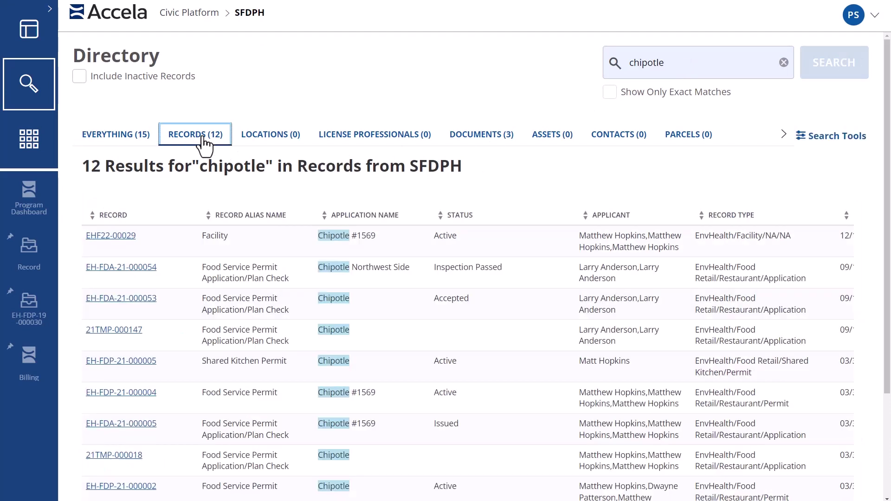
scroll(209, 313, "down", 3)
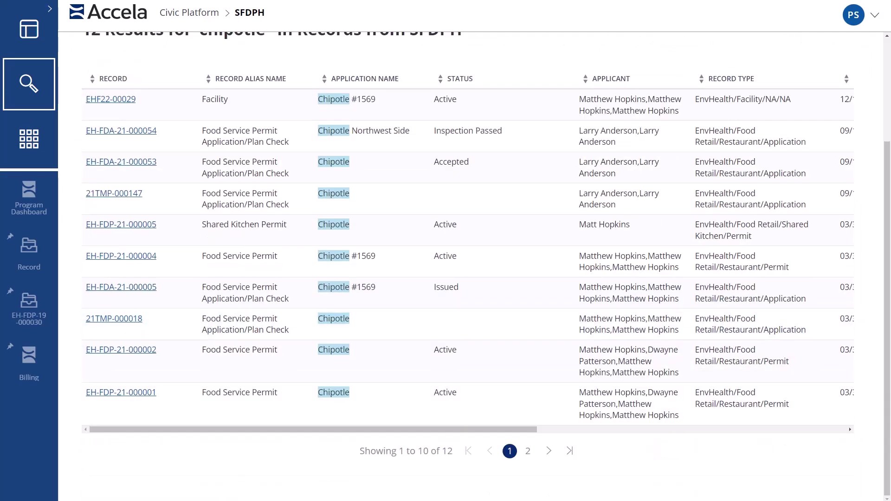
scroll(611, 143, "up", 3)
- Search the directory for a contact's last name and show the matching contacts
double_click(690, 62)
type("anderson")
key("Return")
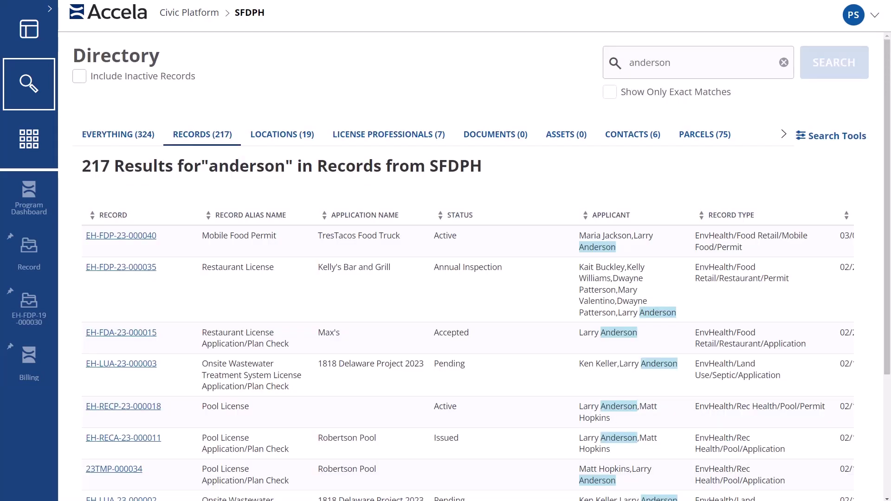
left_click(620, 136)
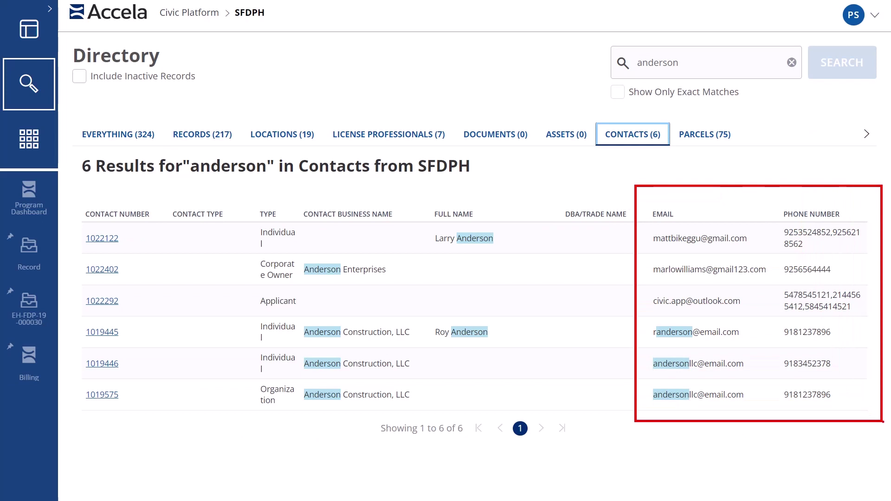
- Run an exact-match search for 1477 Shattuck and open record EH-FDP-19-000030
double_click(654, 65)
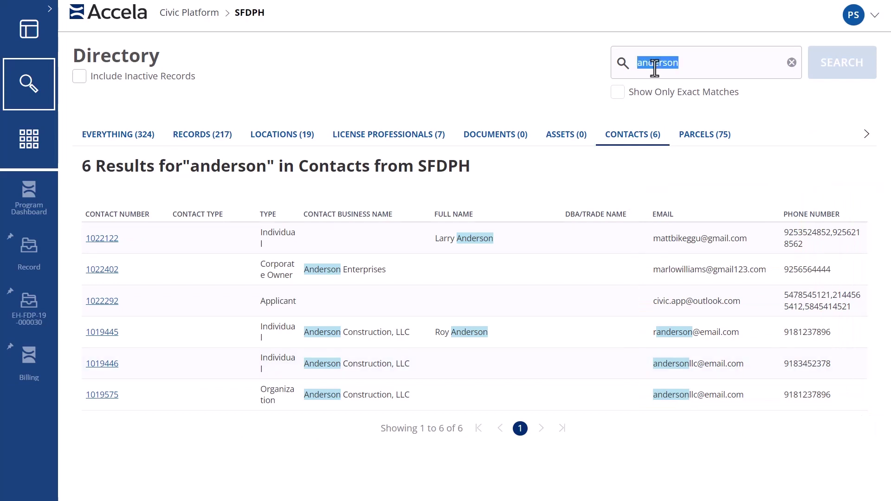
type("1477 Shattuck")
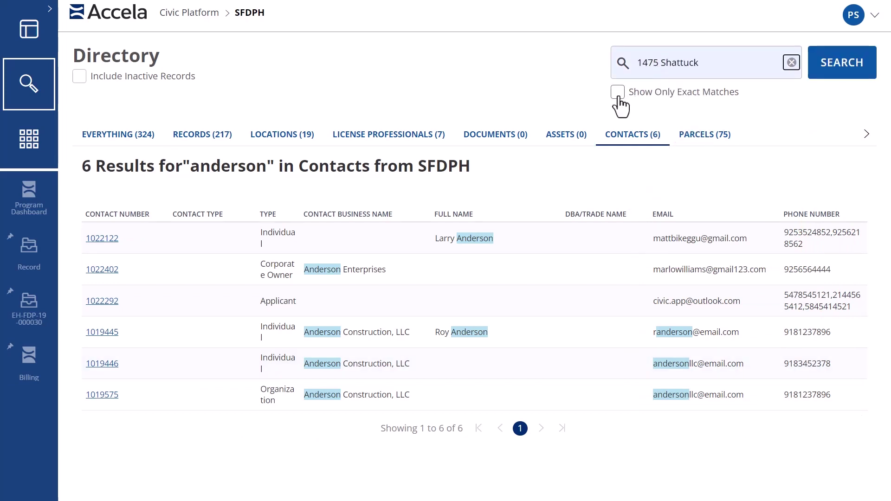
left_click(833, 74)
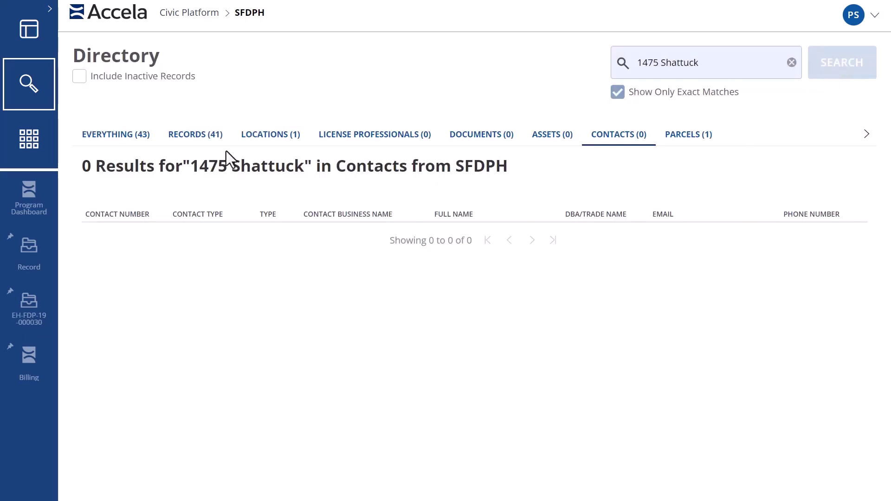
left_click(197, 135)
left_click(29, 306)
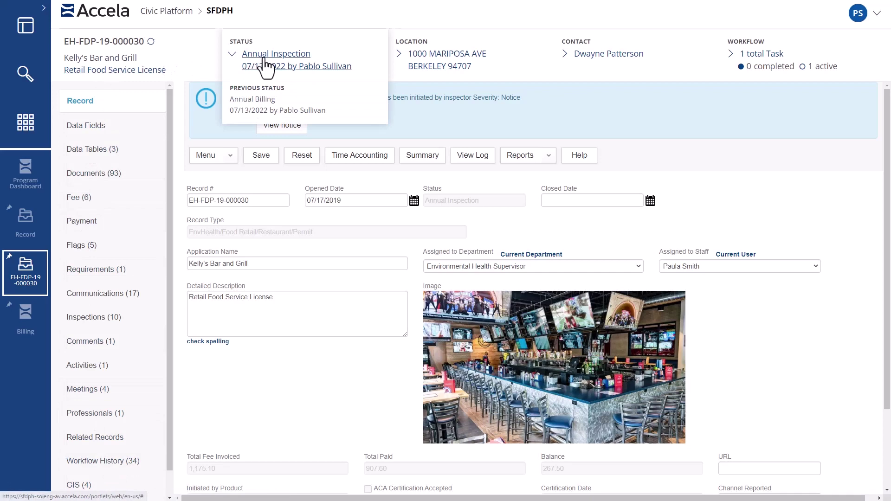
- Open the Cafe Mismaloya Mobile Food Truck application EH-FDA-22-000026 from the dashboard
mouse_move(415, 55)
mouse_move(598, 58)
mouse_move(756, 58)
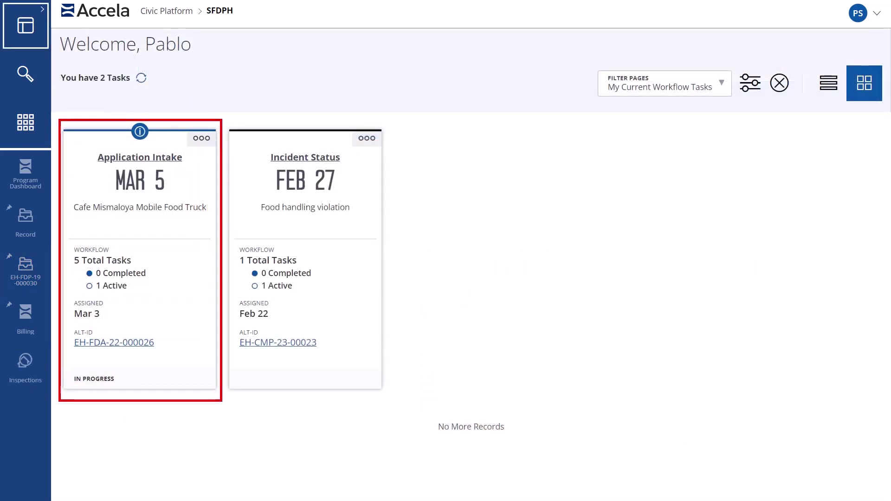
left_click(108, 343)
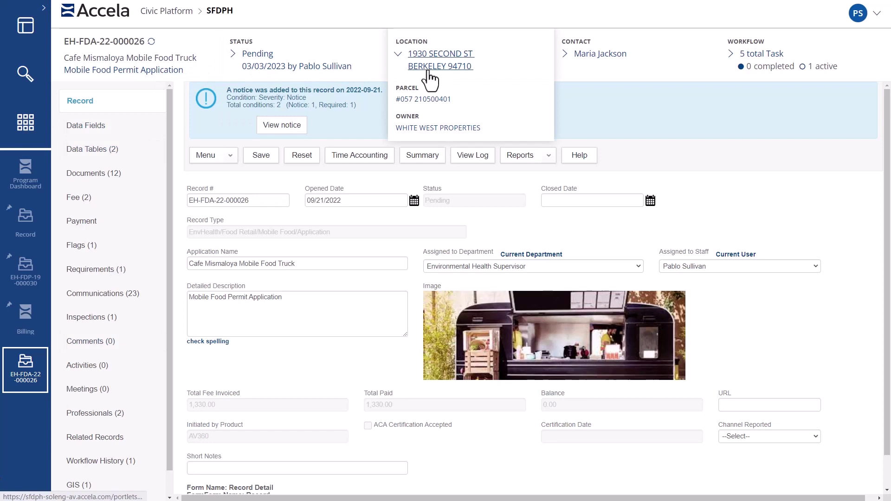
- Review the application's Fees, Professionals and Data Fields tabs
mouse_move(591, 55)
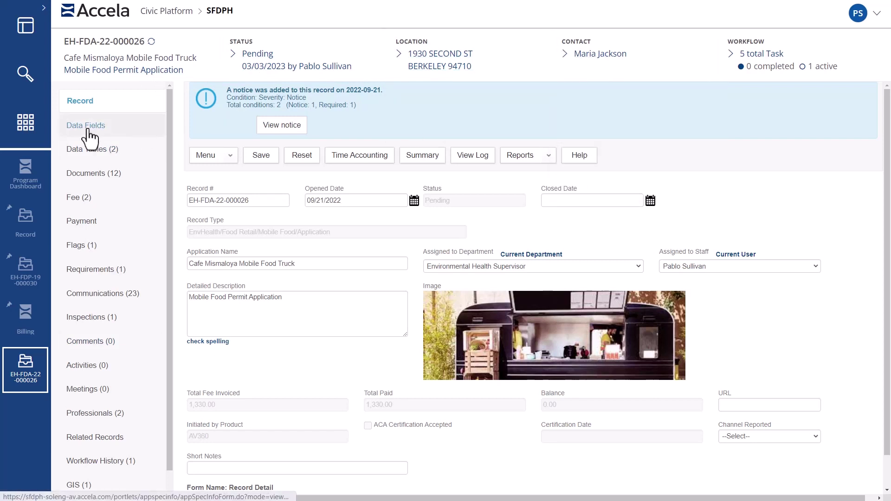
left_click(86, 197)
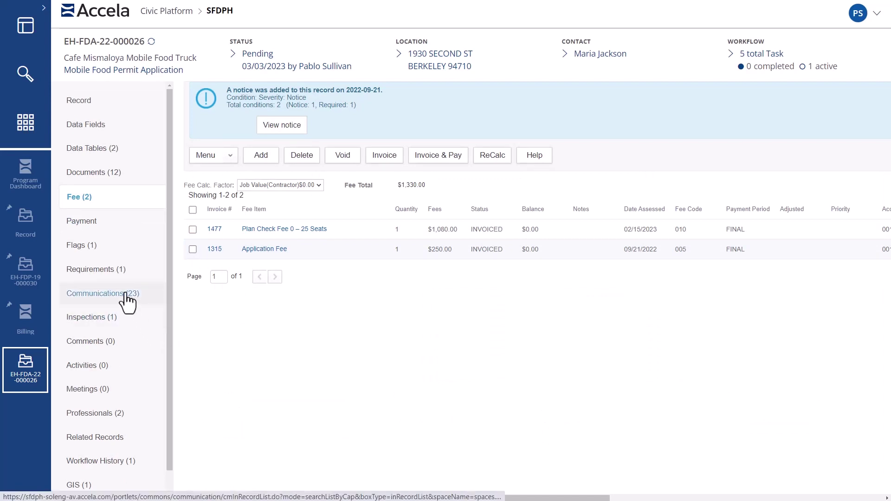
left_click(93, 413)
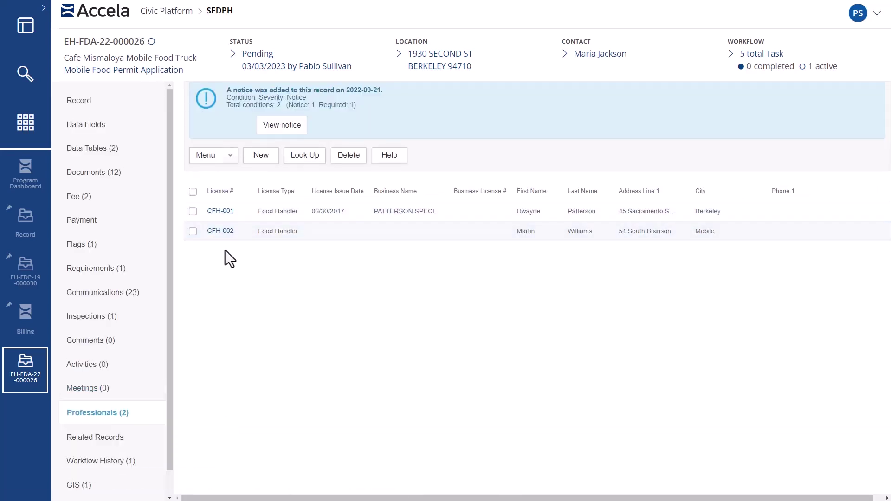
left_click(107, 126)
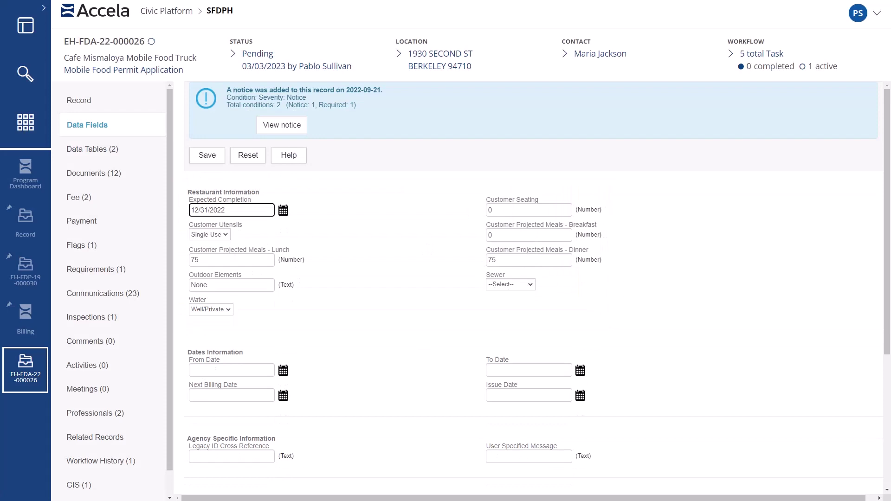
- Set the Application Intake task status to Accepted and answer the existing-facility field
left_click(761, 55)
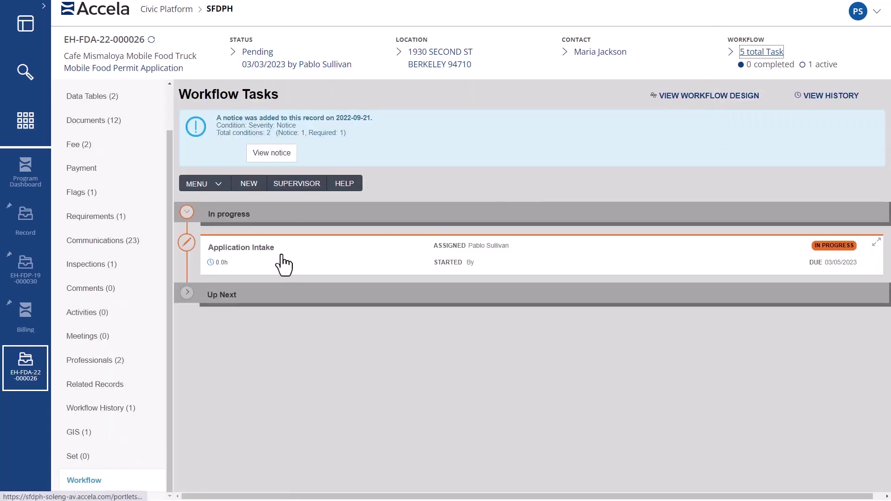
left_click(283, 264)
left_click(275, 158)
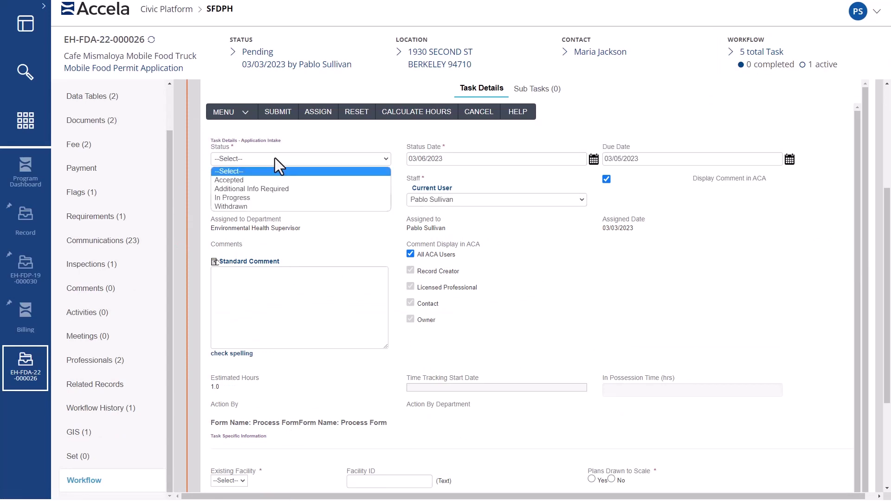
left_click(269, 184)
scroll(440, 302, "down", 4)
left_click(229, 282)
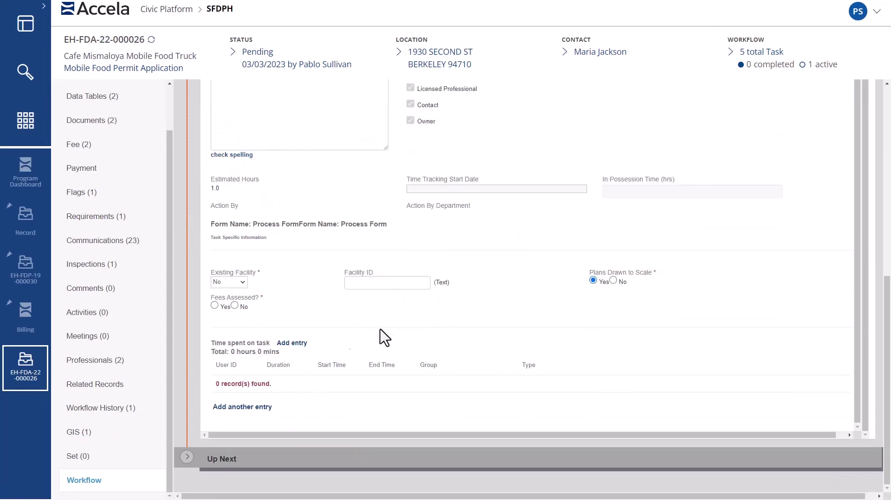
- Add a Process / P02 Plan Check/Follow Up time entry with the current start time
left_click(292, 343)
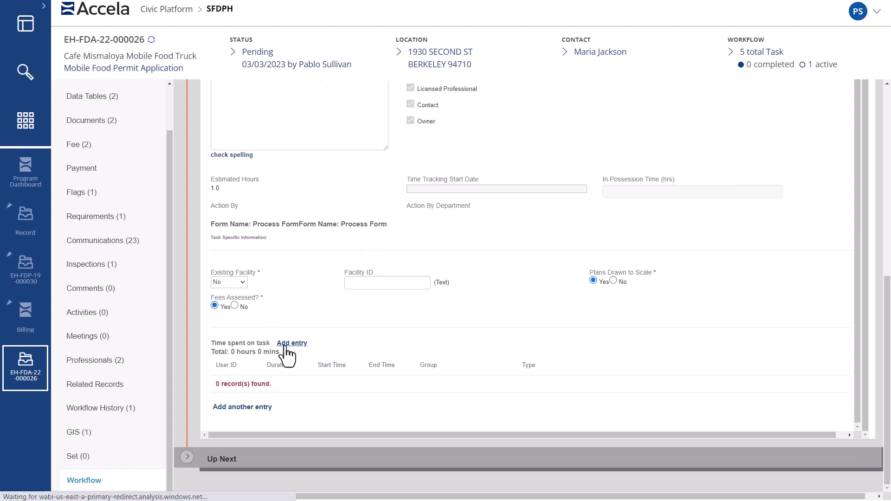
scroll(410, 242, "up", 5)
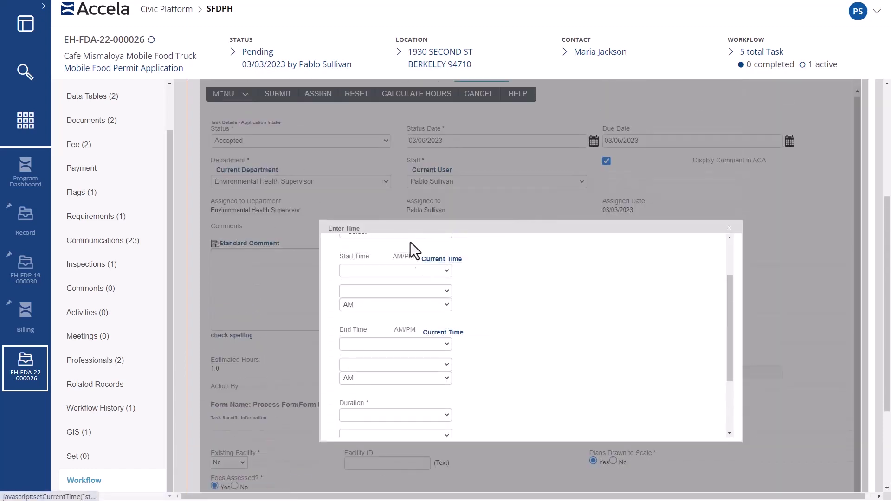
left_click(392, 307)
left_click(366, 345)
left_click(377, 343)
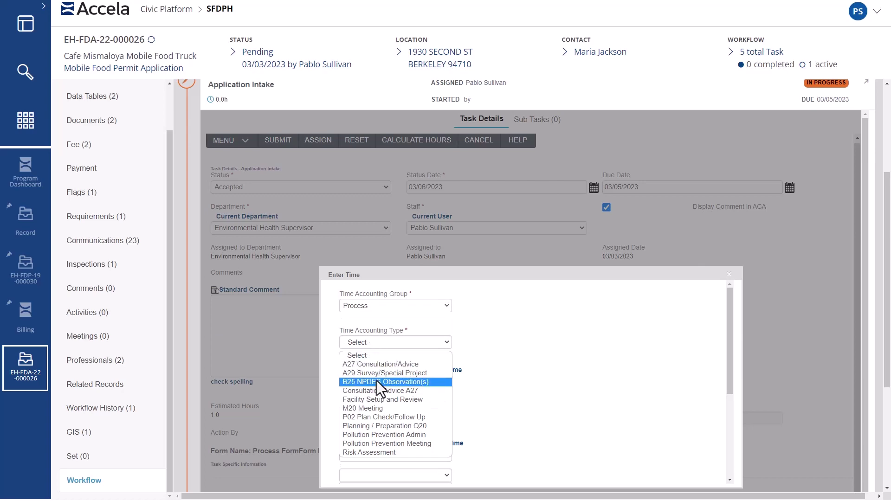
left_click(380, 417)
left_click(448, 371)
- Submit the accepted intake task and save it with applicant notification
scroll(562, 246, "up", 5)
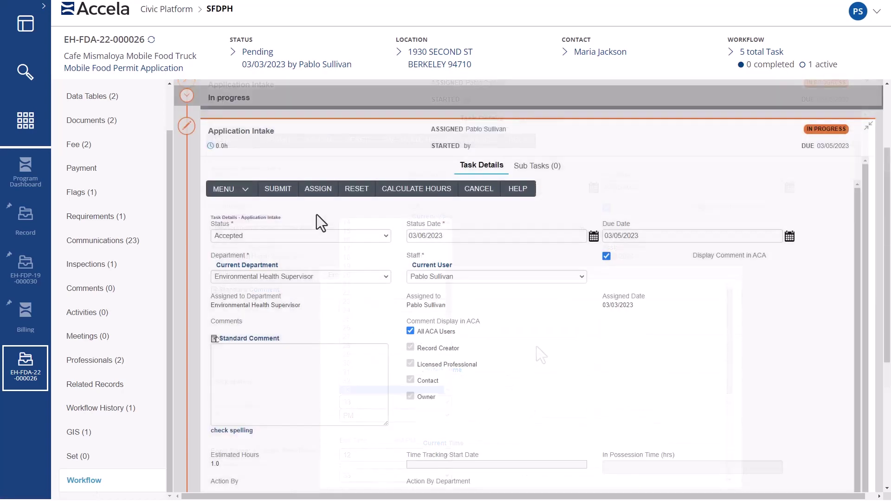
left_click(287, 193)
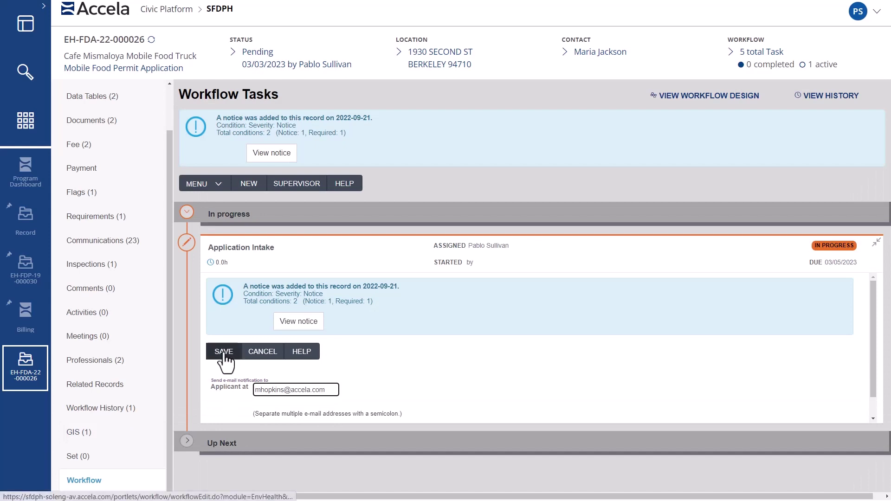
left_click(224, 352)
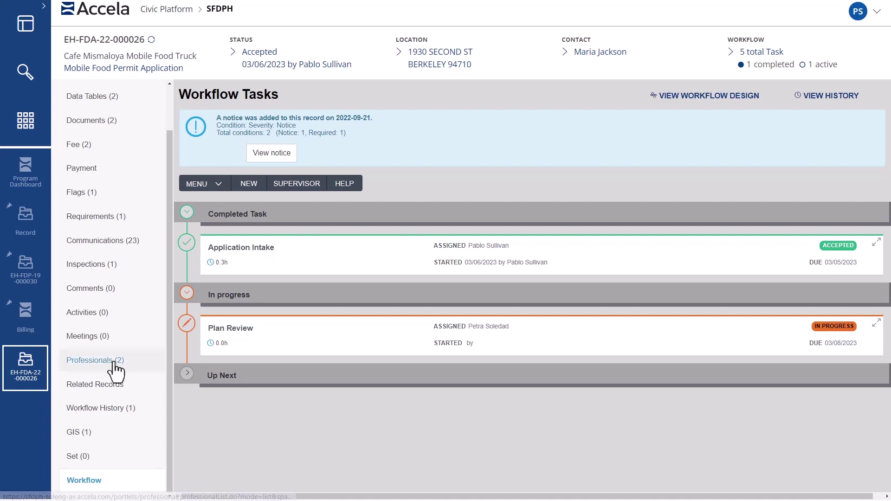
- Preview the food truck plans document and save the completed Plan Review task
left_click(114, 122)
left_click(487, 241)
left_click(486, 256)
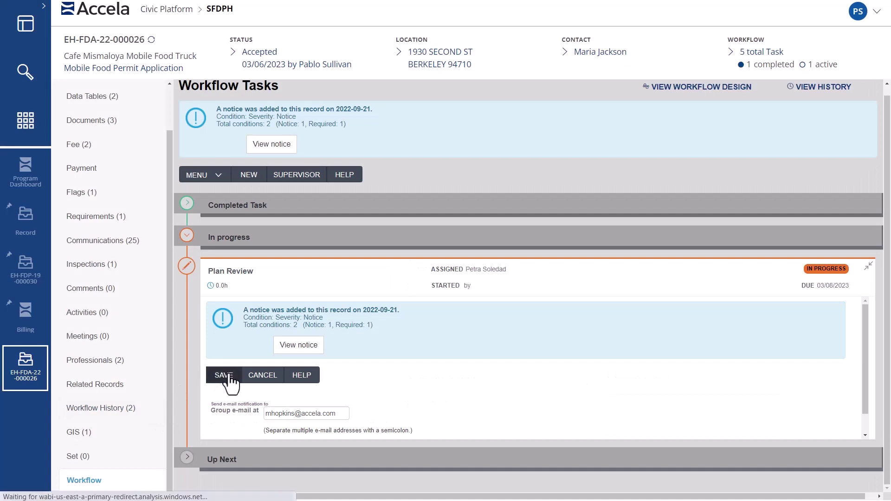
left_click(224, 376)
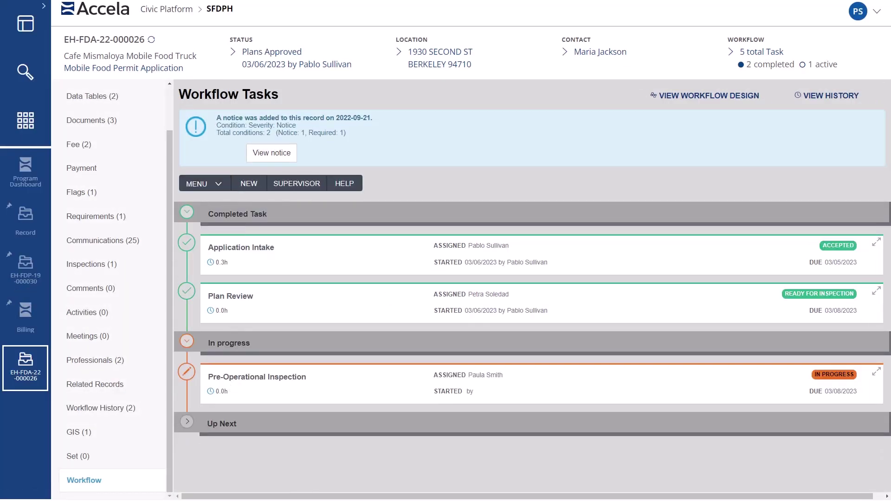
- Check the record's inspections and mark the Pre-Operational Inspection task Passed
left_click(118, 268)
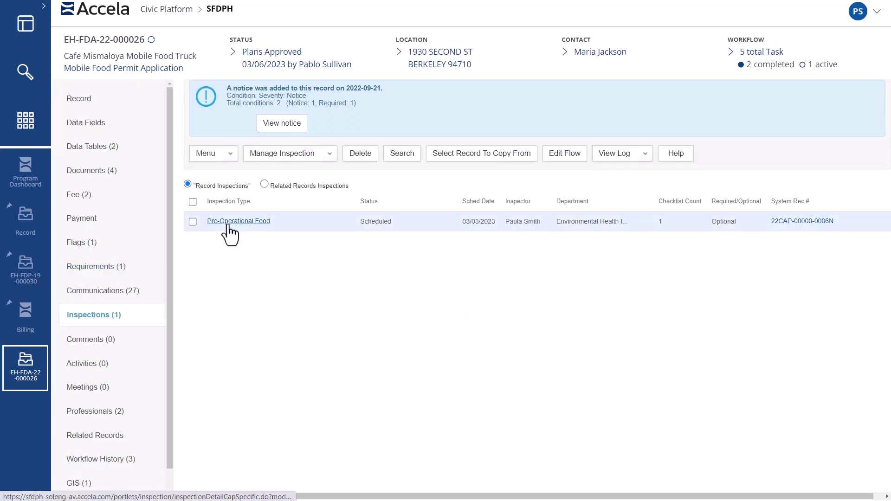
left_click(228, 223)
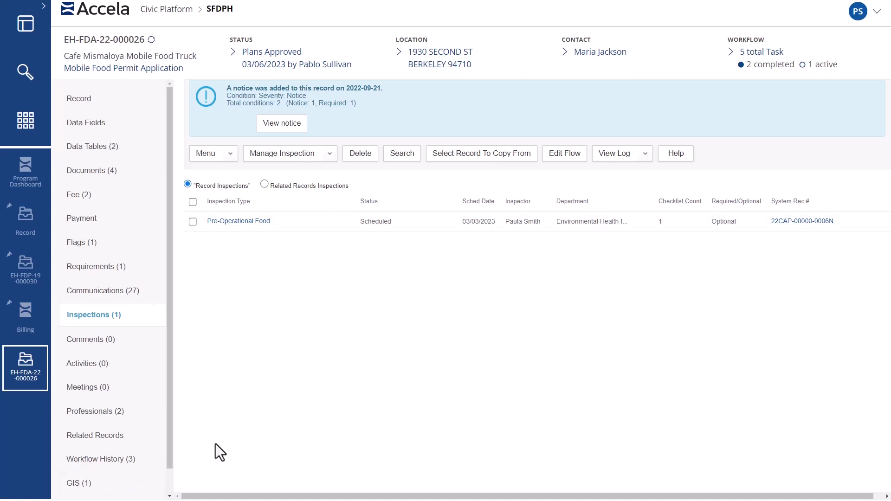
left_click(763, 52)
left_click(342, 292)
left_click(292, 159)
left_click(283, 182)
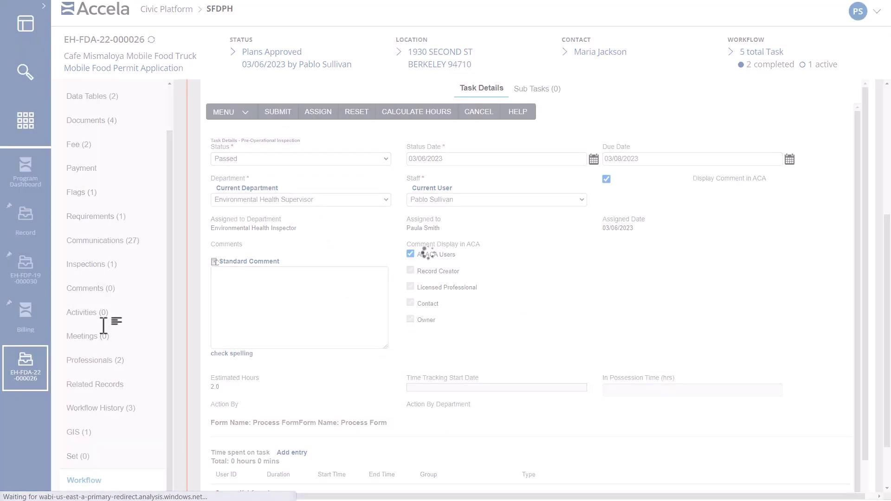
- Set Permit Issuance to Issued, submit, close the permit report and save
left_click(298, 162)
left_click(295, 186)
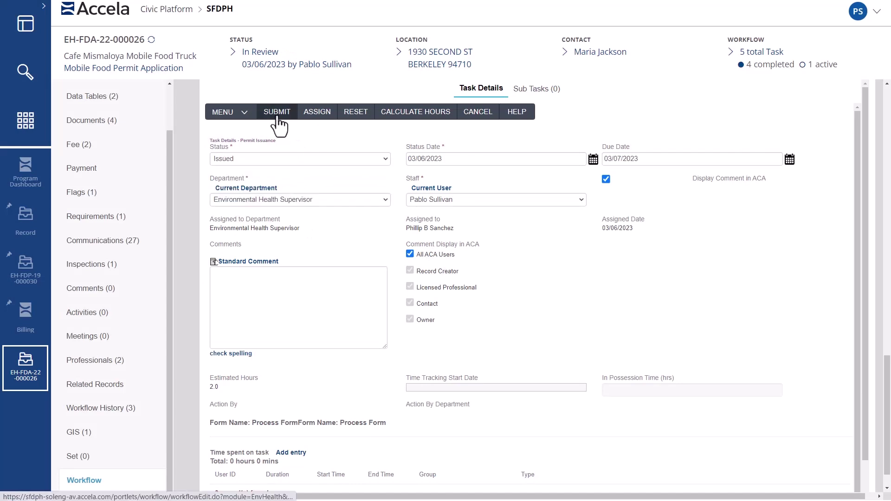
left_click(278, 116)
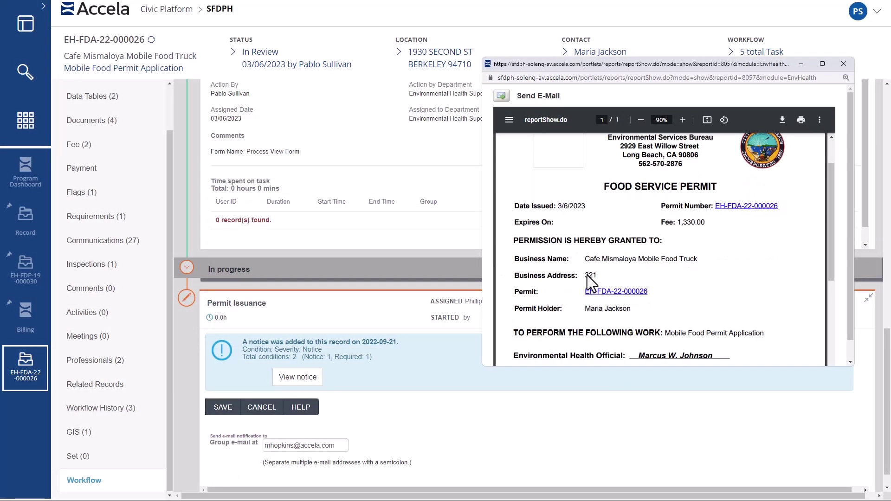
scroll(587, 275, "down", 3)
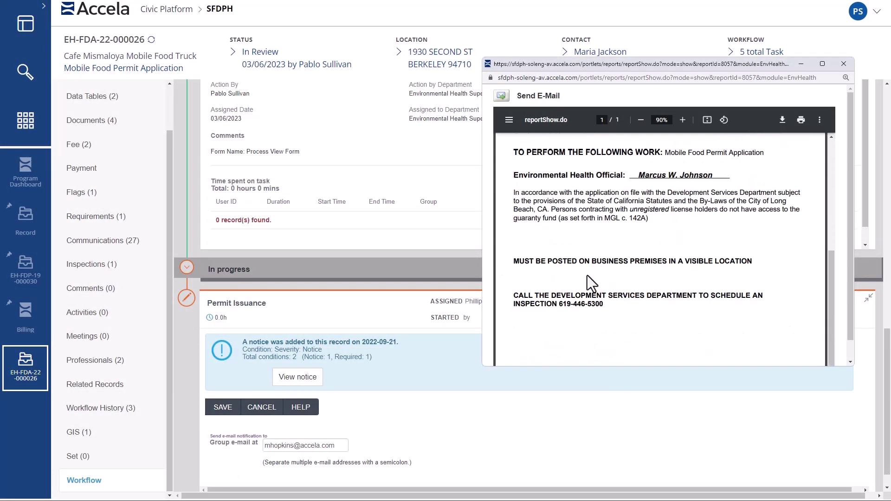
scroll(586, 275, "up", 3)
left_click(843, 64)
left_click(221, 413)
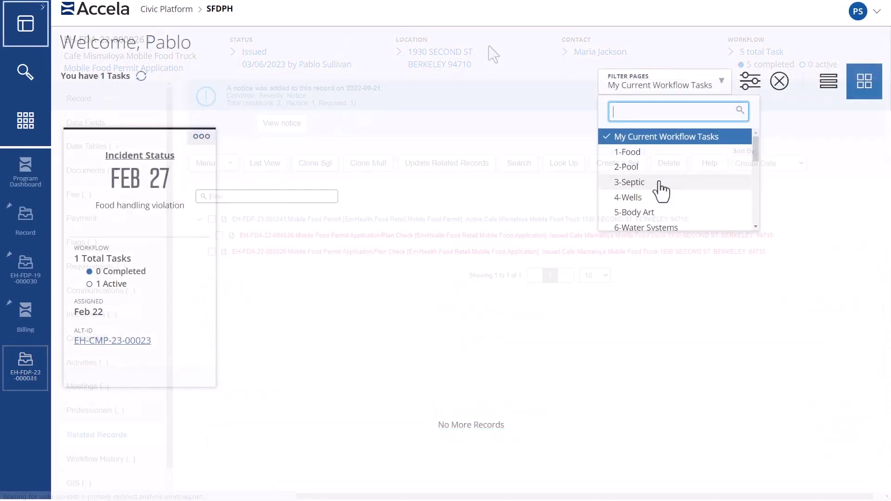
scroll(662, 190, "down", 3)
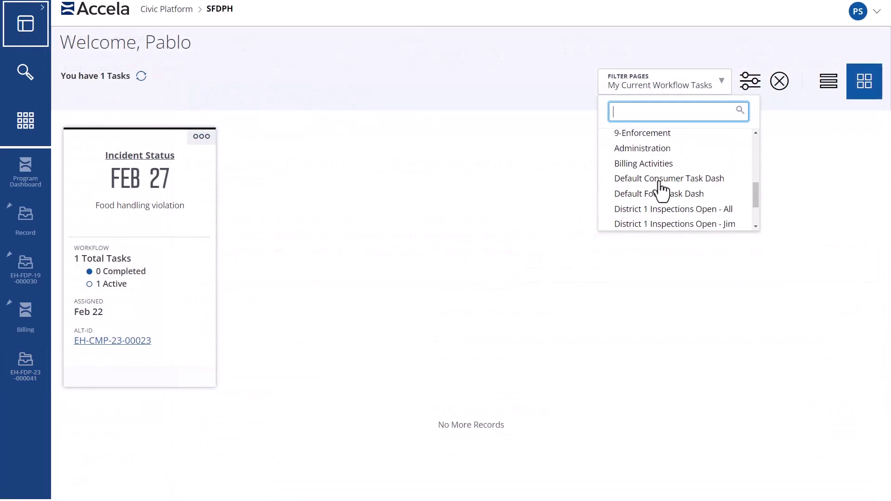
- Review FOOD_ANNUAL_123122_1's workflow and upcoming tasks via the Administration filter, then open Billing Sets
left_click(659, 148)
left_click(127, 343)
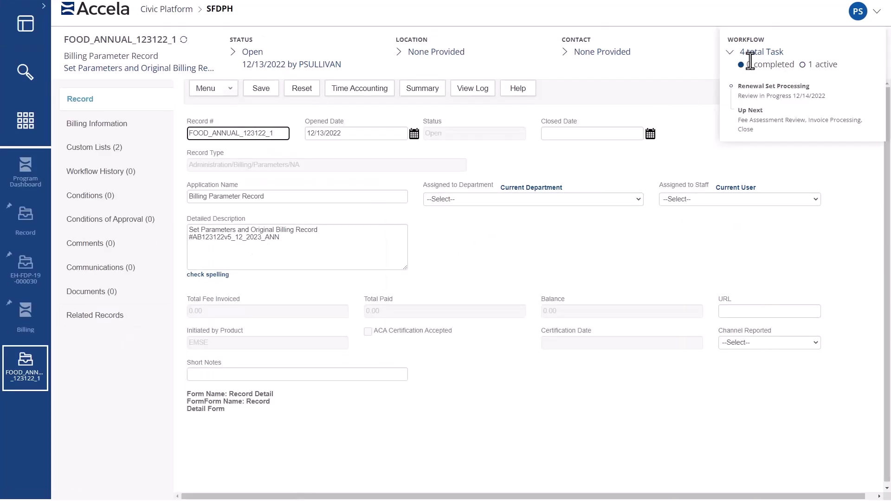
left_click(754, 53)
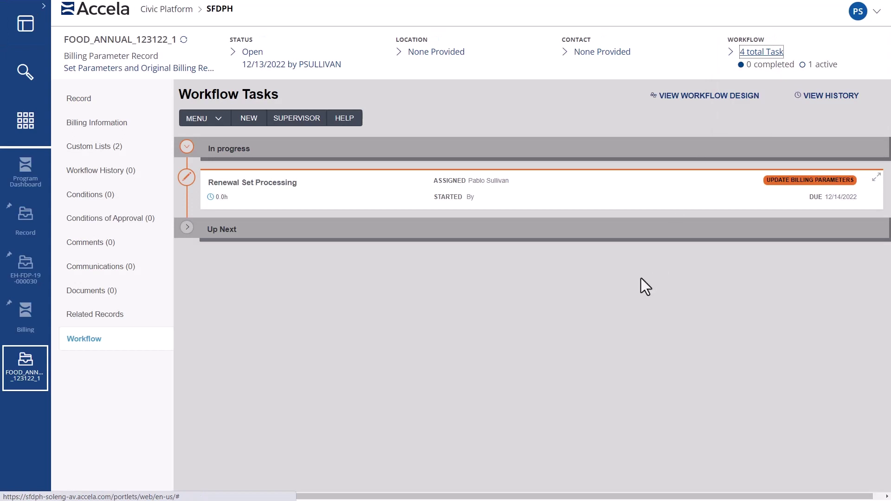
left_click(191, 232)
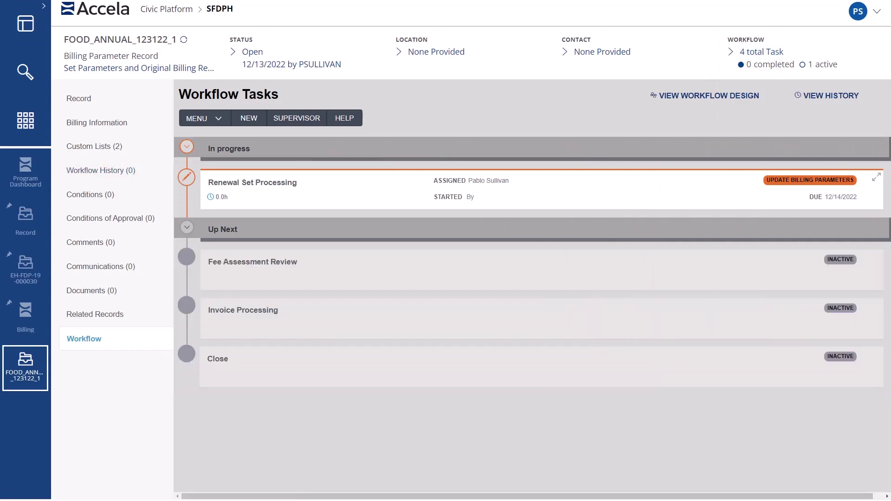
left_click(24, 321)
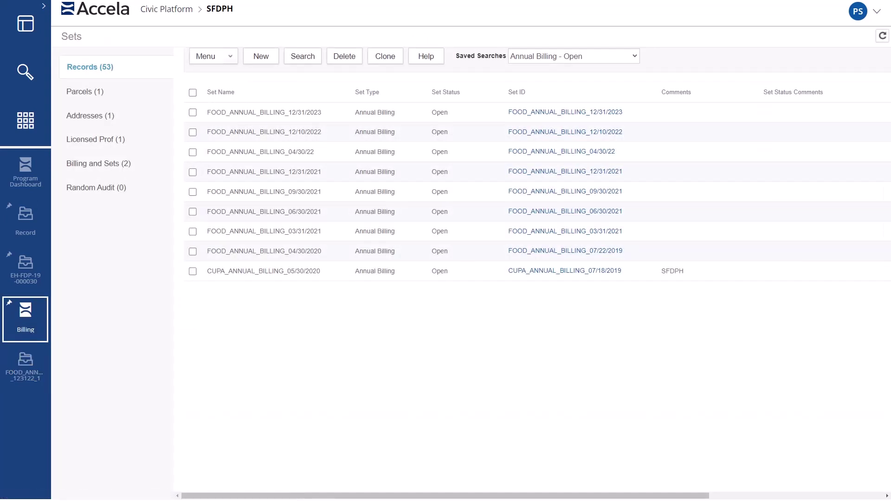
- Open record EH-FDP-23-000033 (UC Campus Commons) from the FOOD_ANNUAL_BILLING_12/31/2023 set's members
left_click(273, 112)
left_click(144, 95)
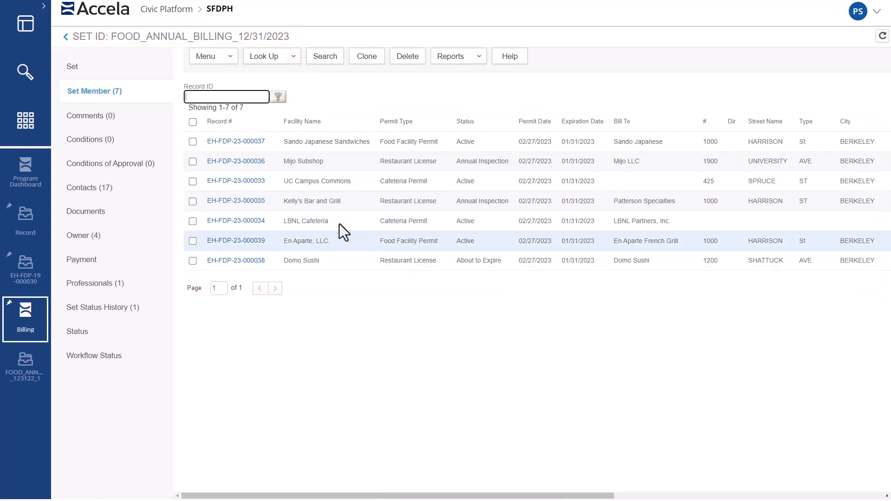
left_click(227, 181)
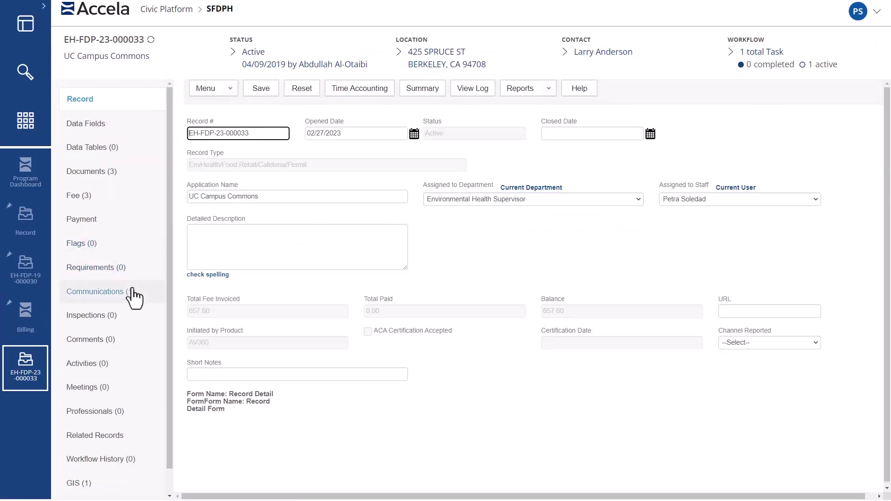
- Check the record's fees, then download the account statement attached to its Payment Due e-mail
left_click(111, 196)
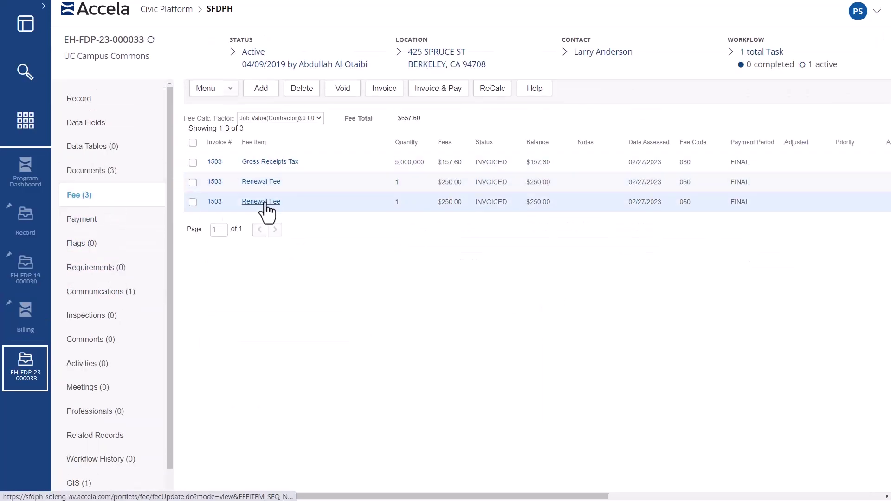
left_click(154, 297)
left_click(236, 154)
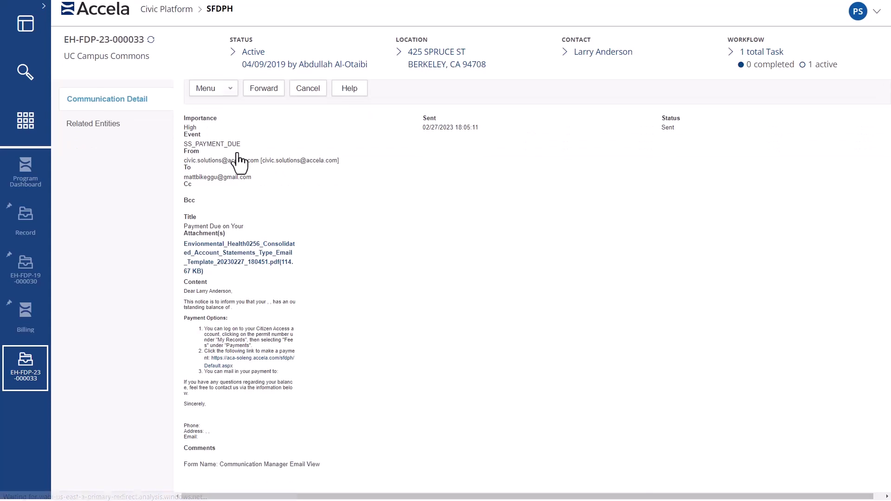
left_click(231, 260)
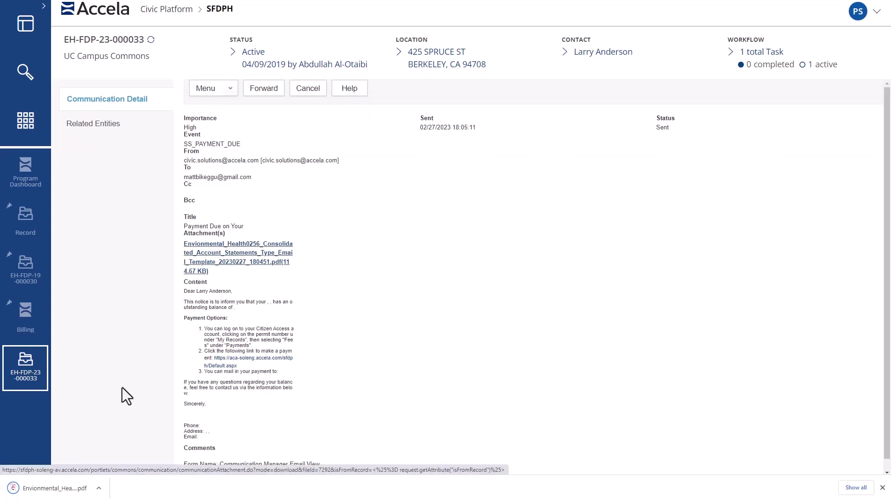
- View the downloaded statement PDF showing $657.60 due, then follow the e-mail's payment link
left_click(99, 488)
left_click(122, 423)
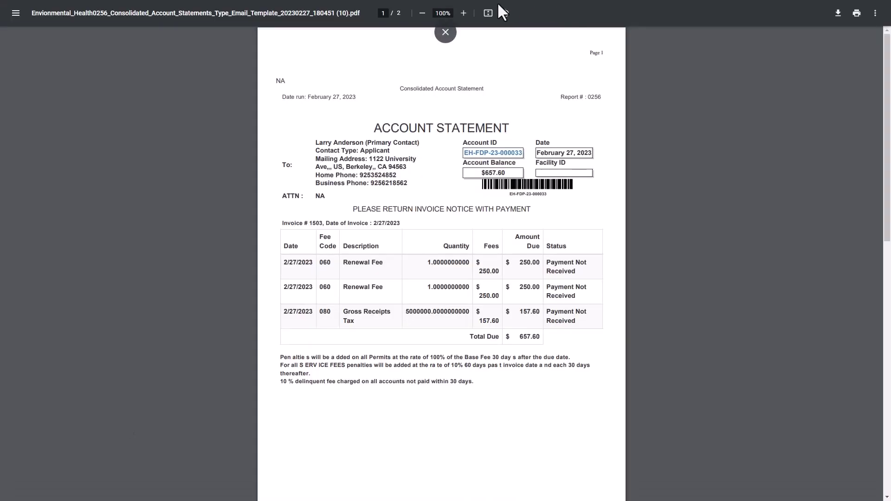
left_click(491, 11)
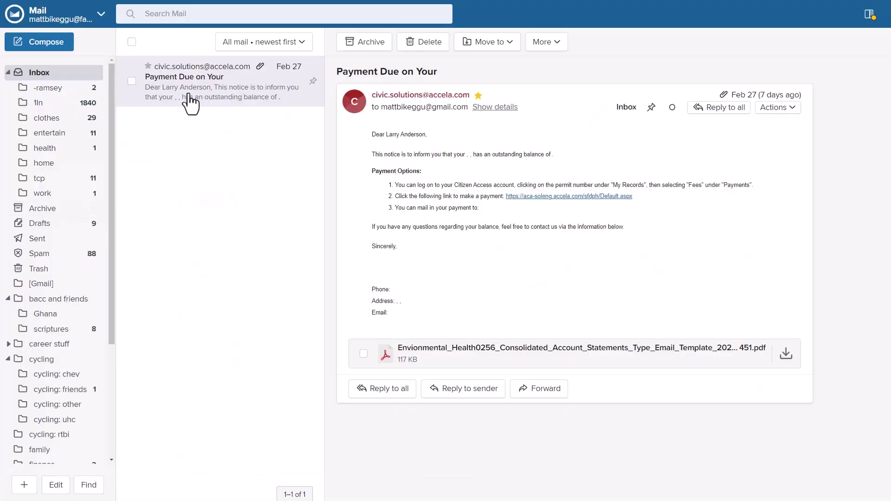
left_click(547, 196)
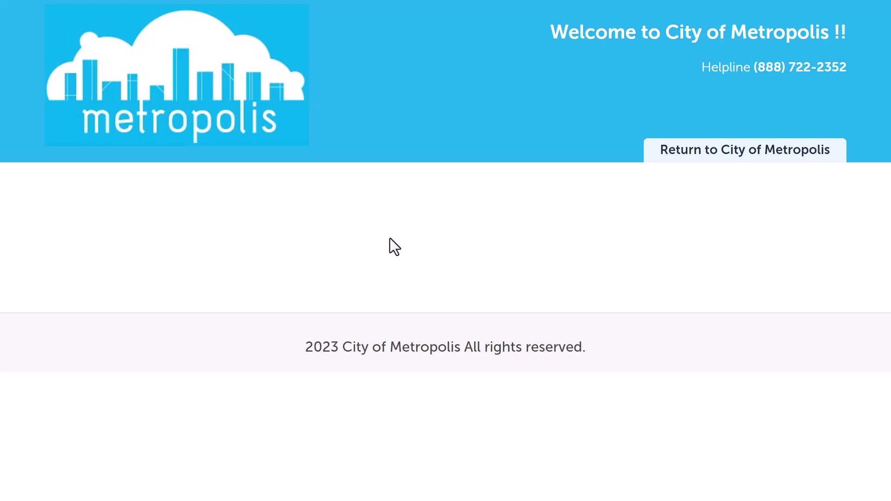
- Search for record EH-FDP-23-000033 and list its outstanding fees of $250.00, $250.00 and $157.60
scroll(485, 189, "down", 1)
left_click(555, 178)
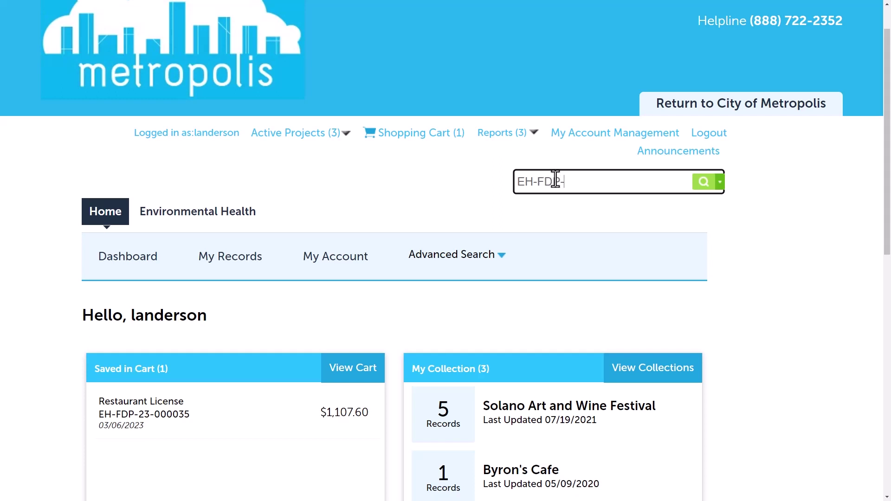
type("EH-FDP-23-000033")
key("Return")
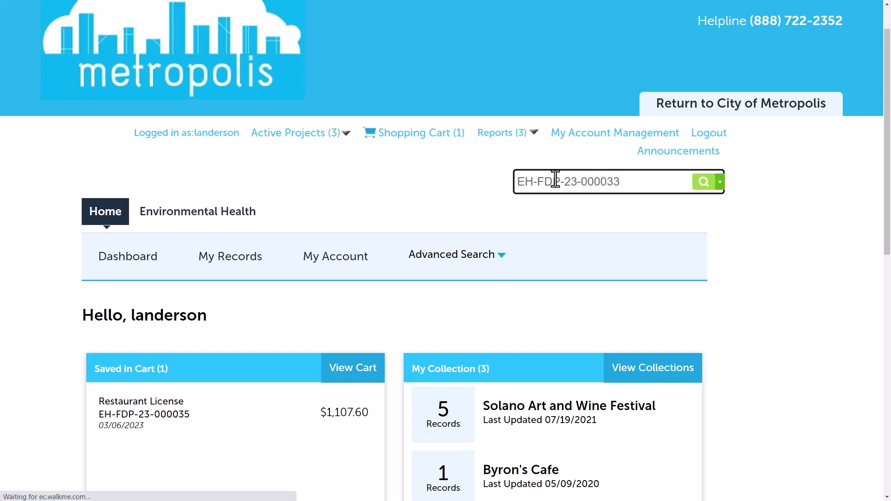
scroll(390, 293, "down", 2)
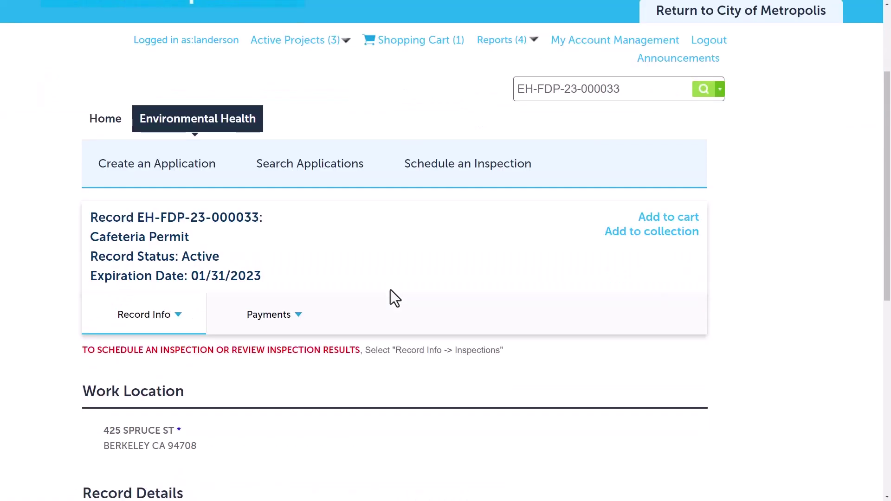
mouse_move(288, 316)
left_click(283, 354)
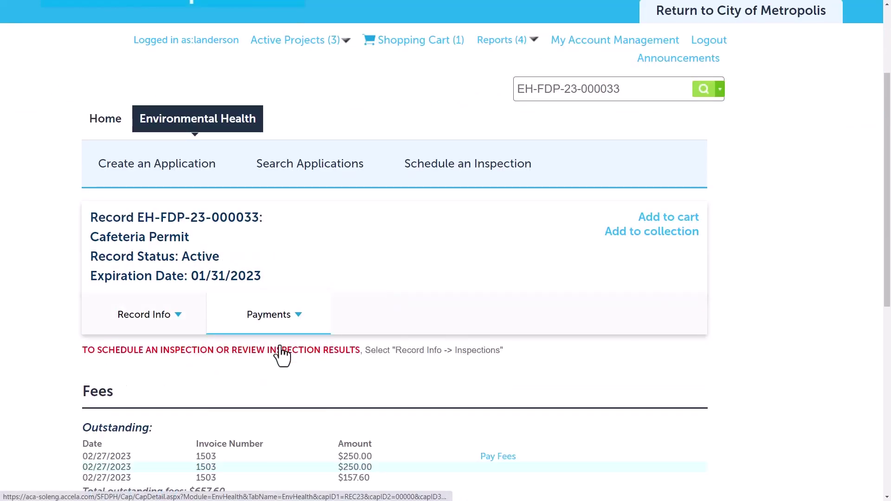
scroll(284, 354, "down", 2)
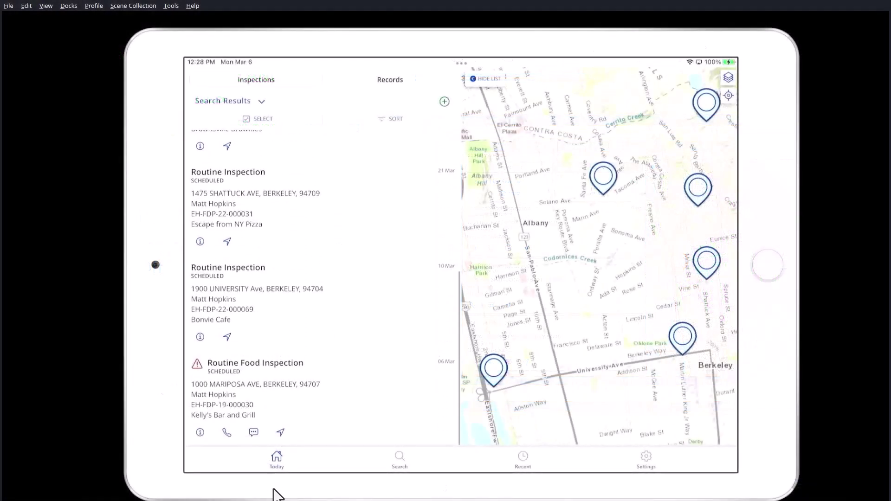
- Open Kelly's Bar and Grill's Routine Food Inspection (EH-FDP-19-000030) from the saved searches
left_click(403, 453)
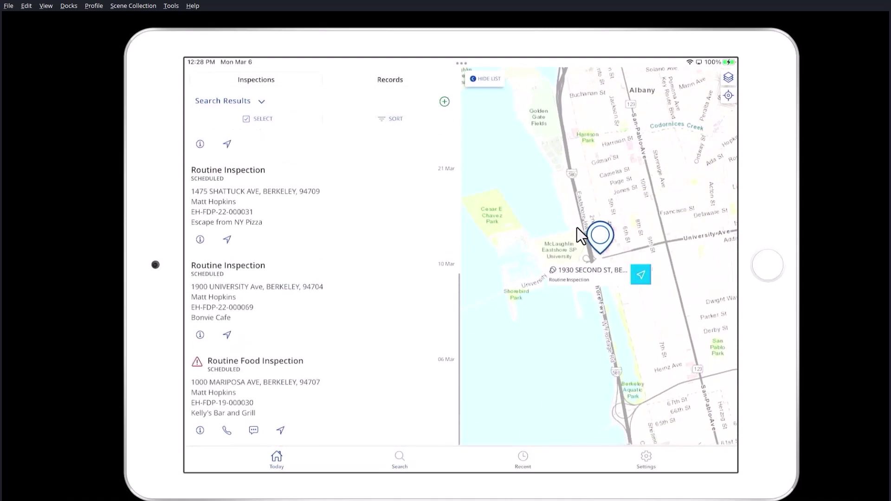
left_click(269, 413)
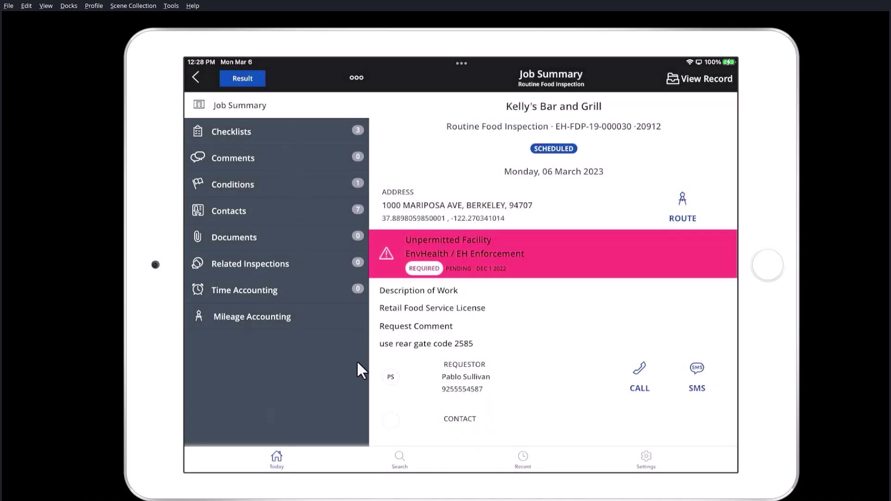
- Open the full record and view the restaurant floor plans PDF among its documents
scroll(391, 366, "down", 5)
scroll(392, 366, "up", 3)
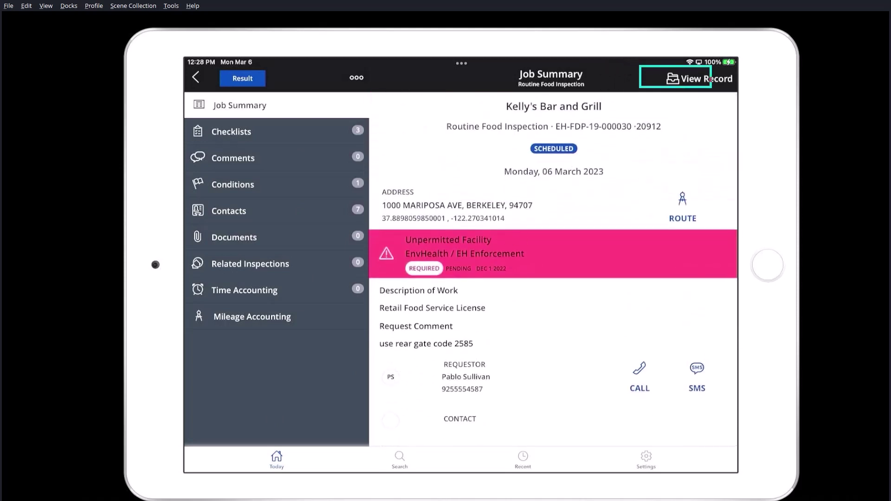
left_click(700, 79)
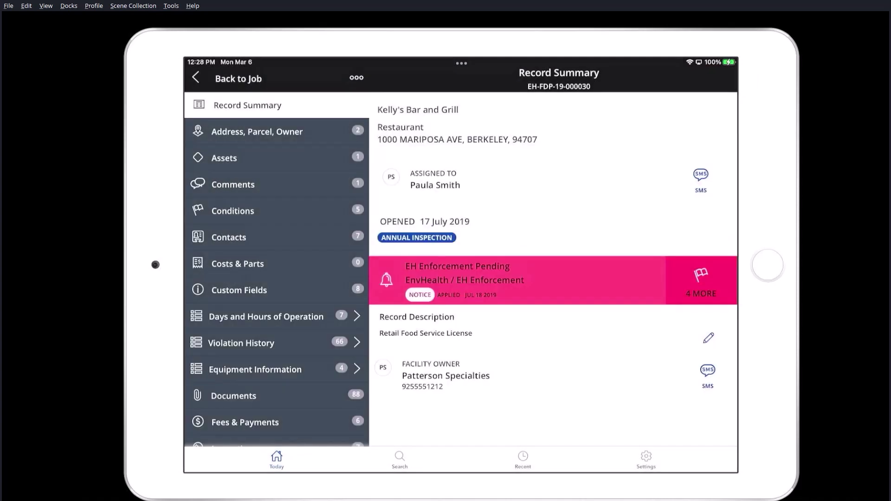
scroll(277, 269, "down", 3)
left_click(233, 330)
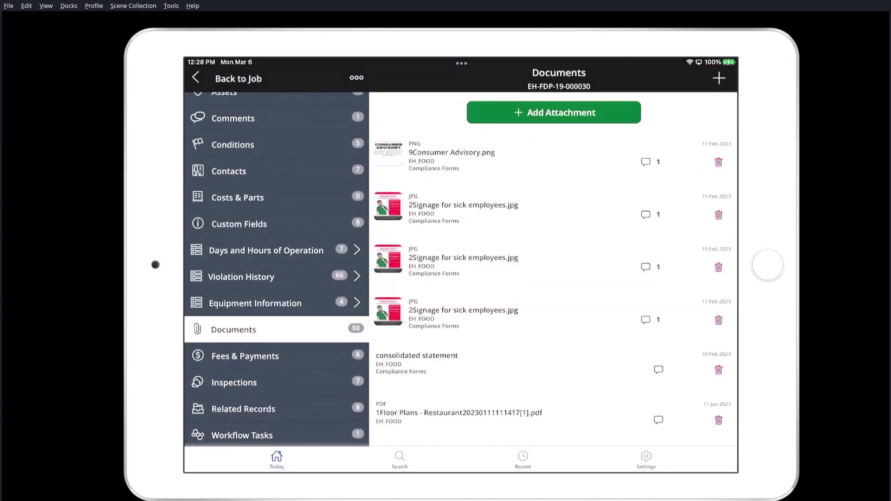
scroll(555, 269, "down", 2)
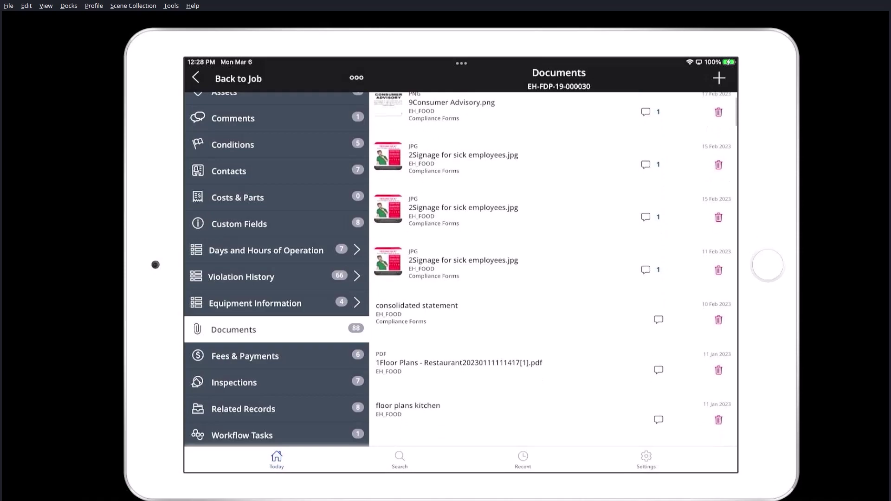
left_click(459, 362)
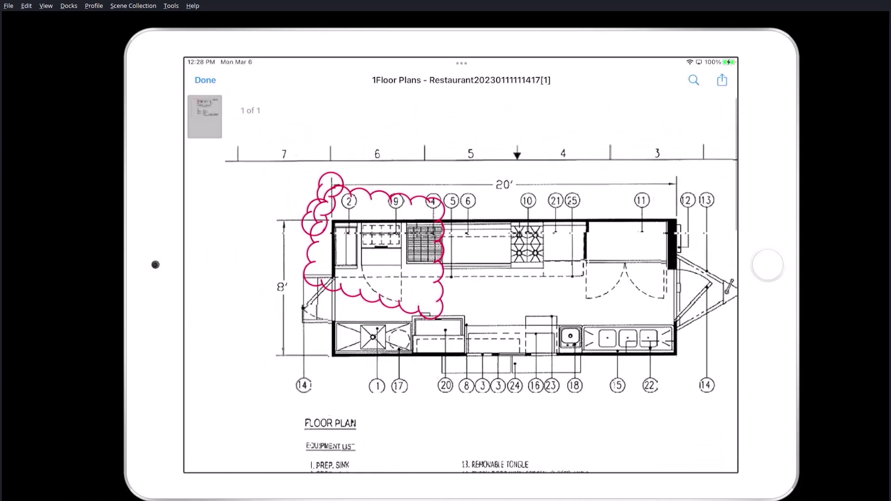
left_click(205, 80)
- Review the Food Safety Inspection Report PDF and the sink photo
scroll(553, 269, "down", 1)
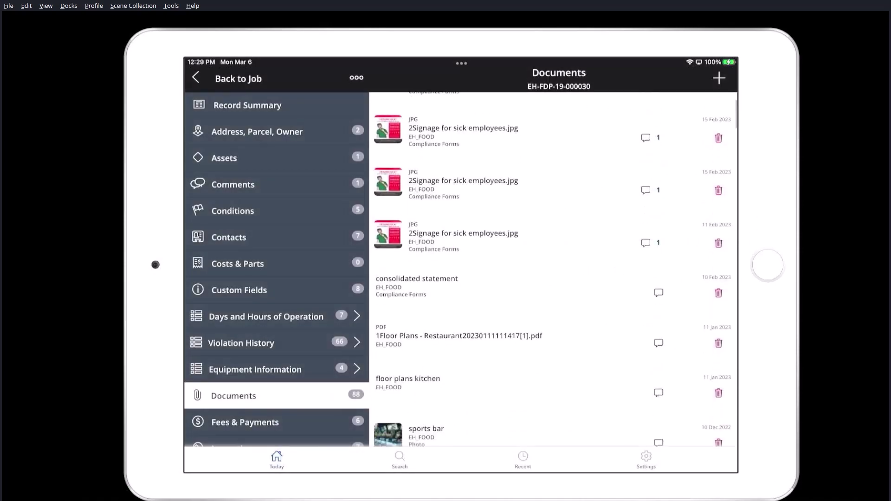
scroll(554, 269, "down", 5)
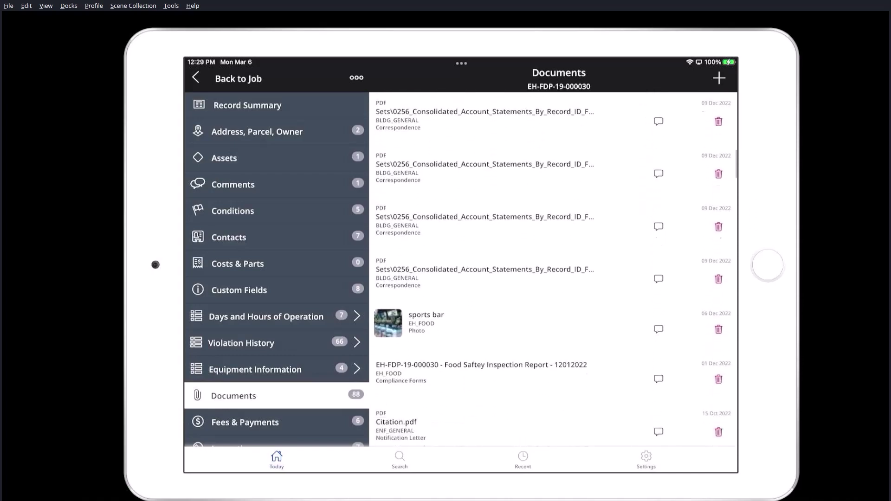
left_click(481, 316)
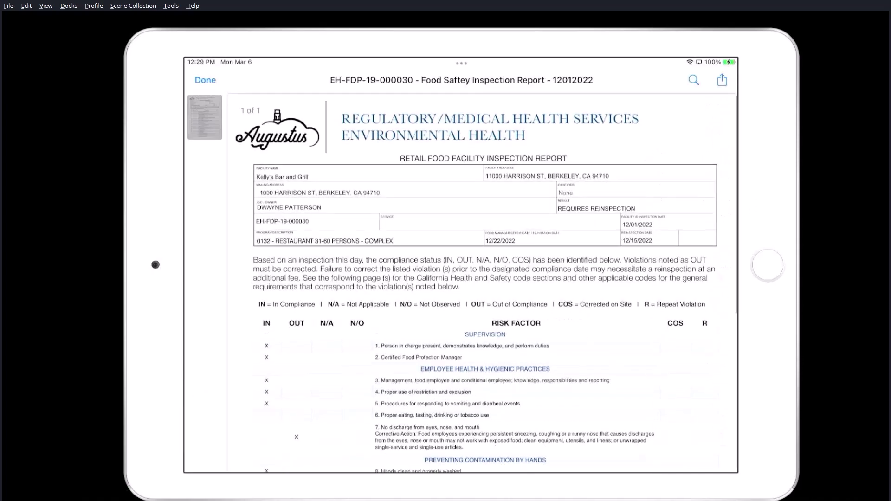
left_click(205, 80)
scroll(555, 268, "down", 4)
scroll(553, 269, "down", 2)
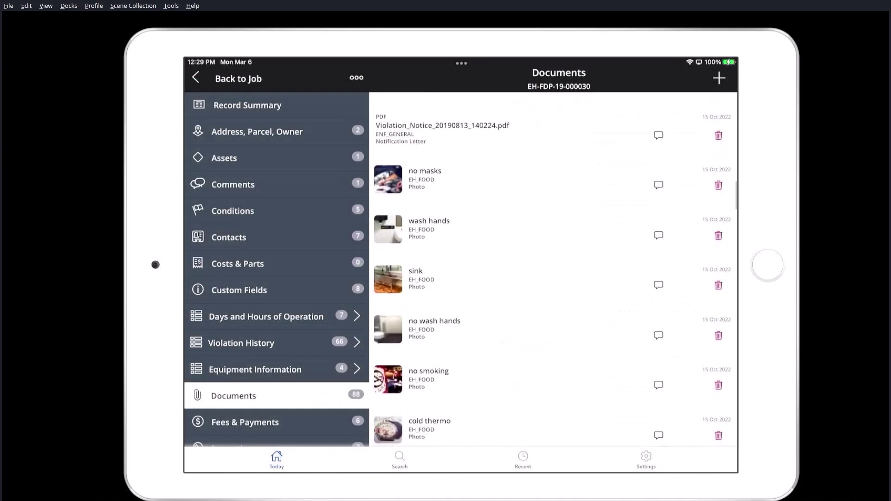
left_click(415, 278)
left_click(206, 80)
- Check the record's violation history and list its inspections
left_click(258, 352)
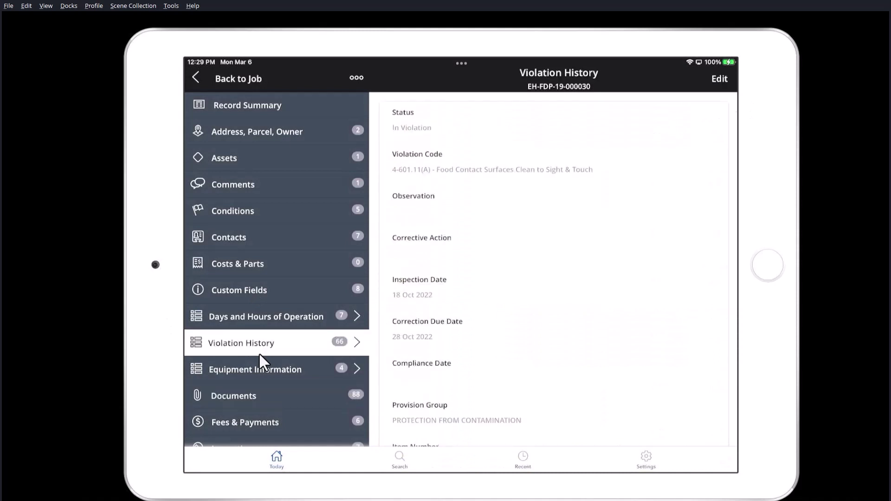
scroll(552, 269, "down", 4)
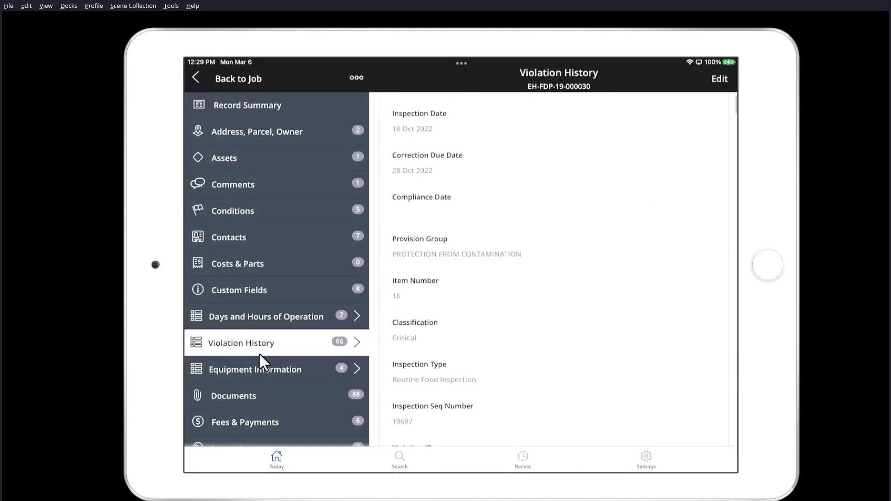
scroll(259, 352, "down", 2)
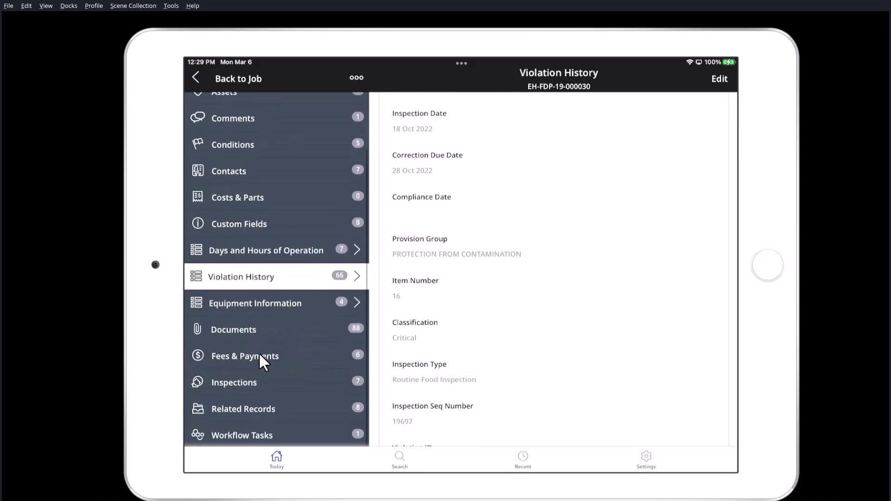
left_click(259, 353)
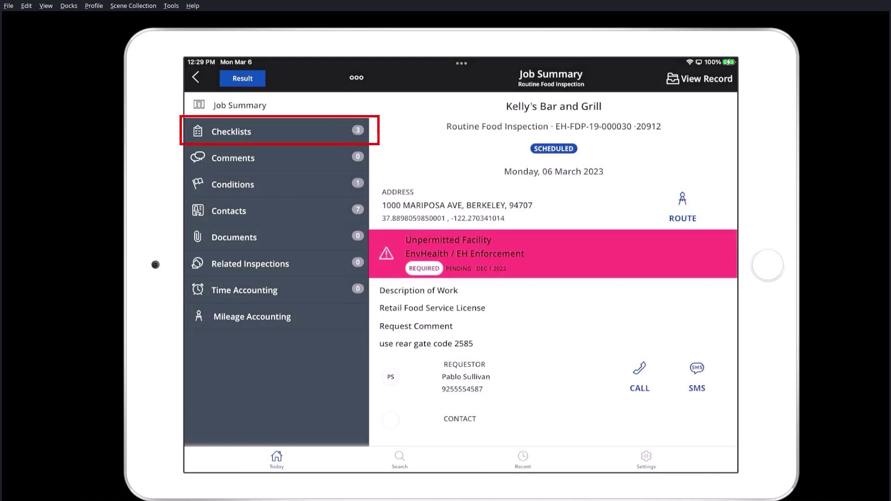
- Filter the EH Routine checklist by 'Hand', mark item 10 handwashing sinks OUT and photograph it
left_click(231, 132)
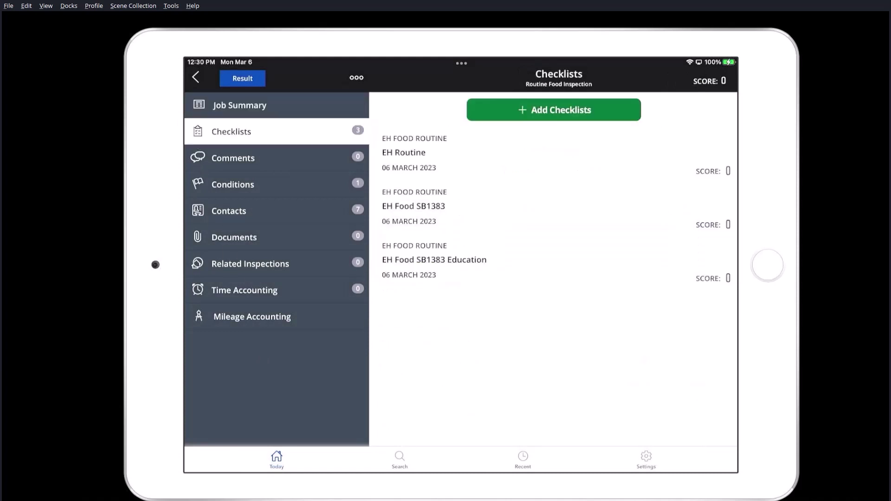
left_click(404, 152)
scroll(461, 282, "down", 8)
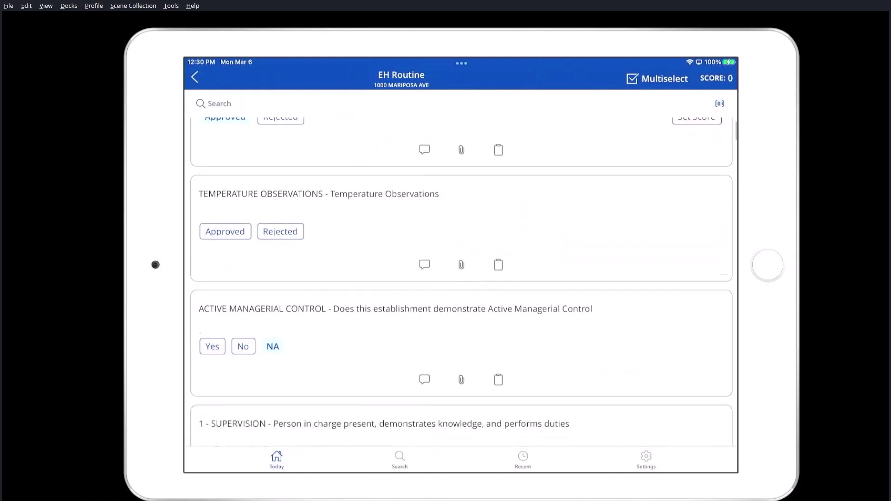
left_click(218, 103)
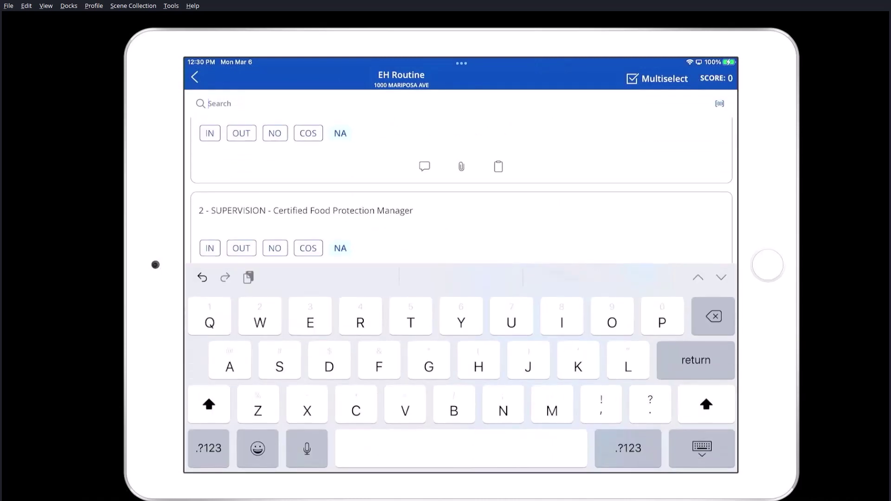
type("Hand")
key("Return")
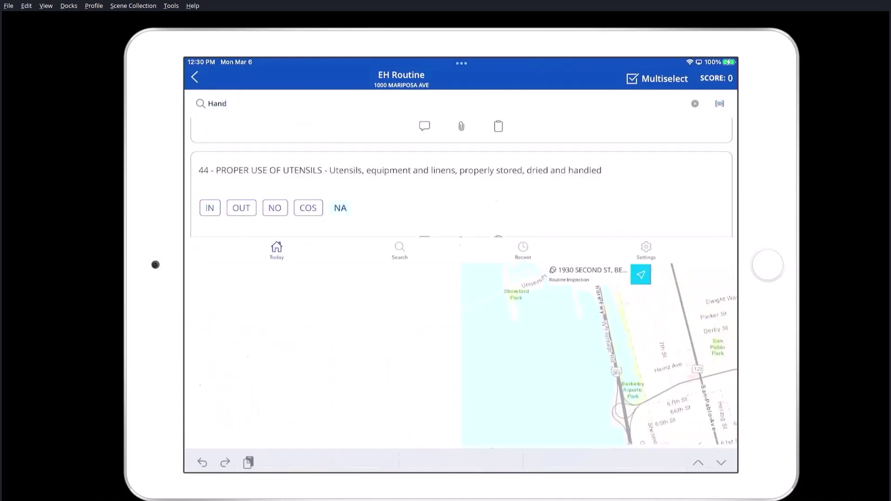
left_click(241, 277)
left_click(462, 310)
left_click(461, 334)
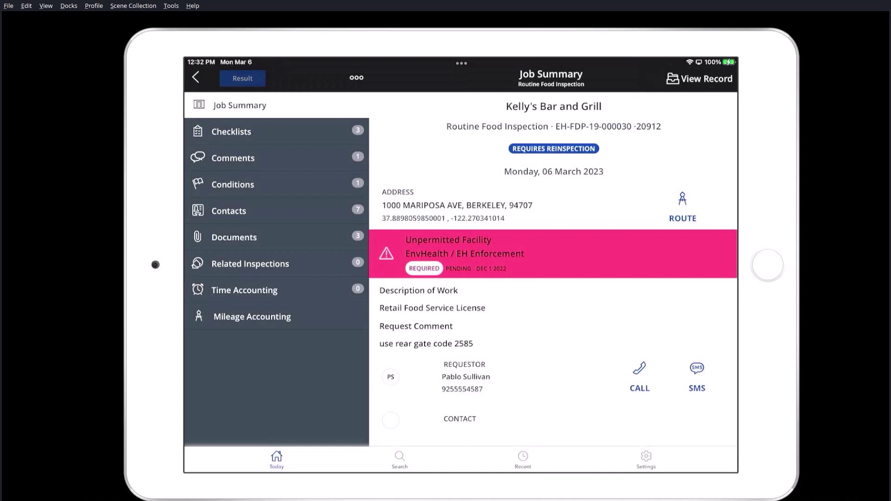
left_click(356, 77)
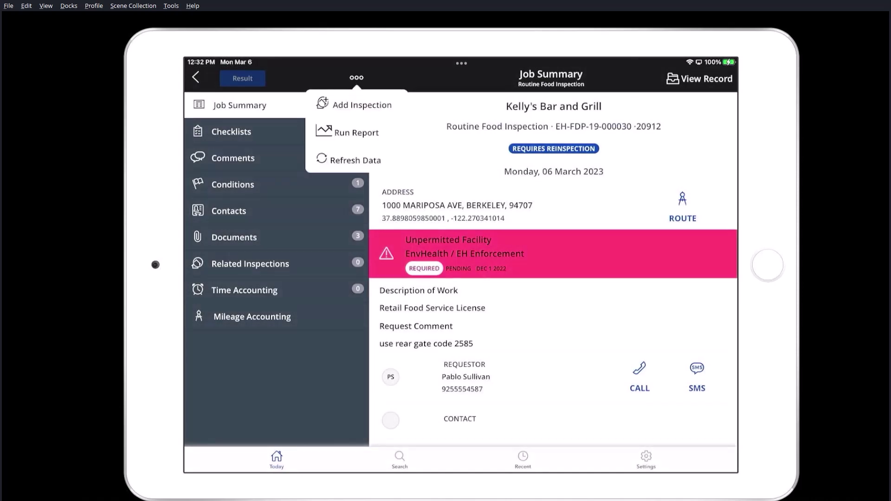
left_click(355, 133)
left_click(589, 155)
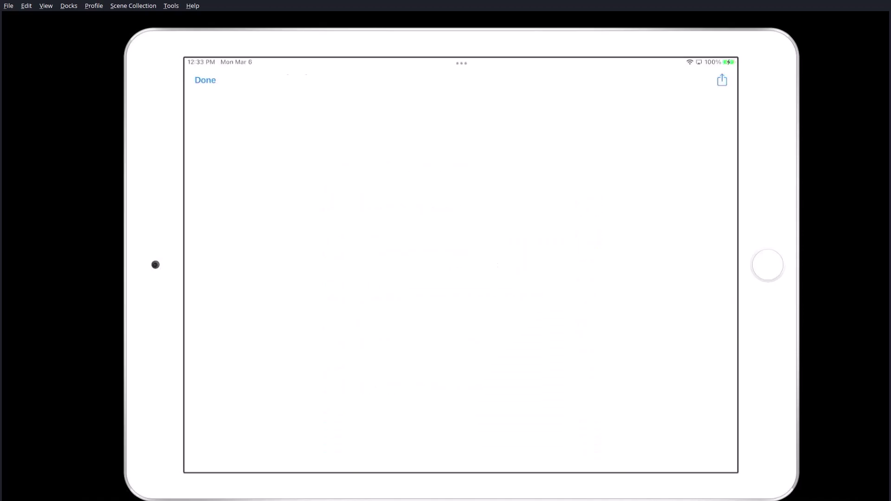
scroll(482, 278, "down", 2)
scroll(482, 278, "down", 10)
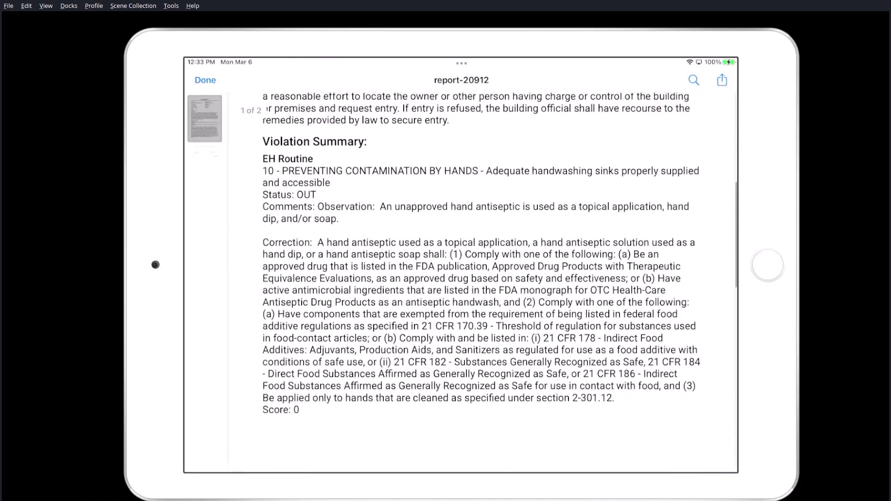
scroll(482, 278, "up", 10)
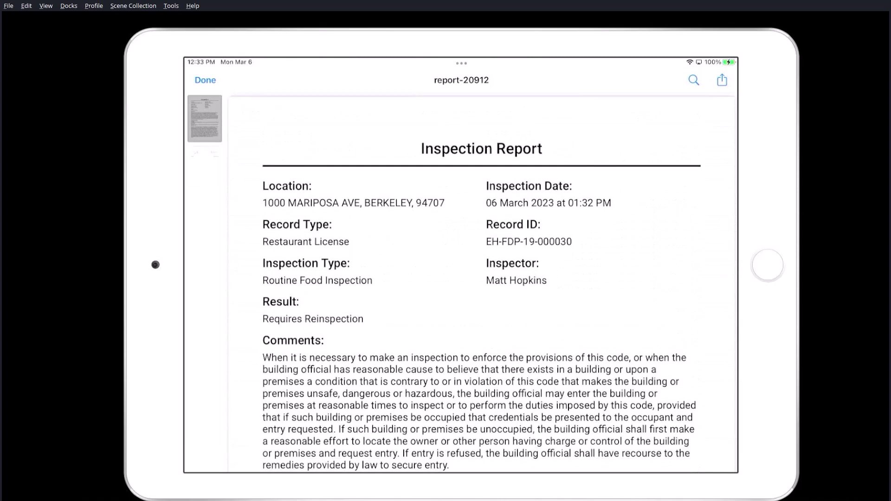
left_click(722, 80)
left_click(205, 79)
left_click(205, 80)
left_click(322, 122)
left_click(195, 77)
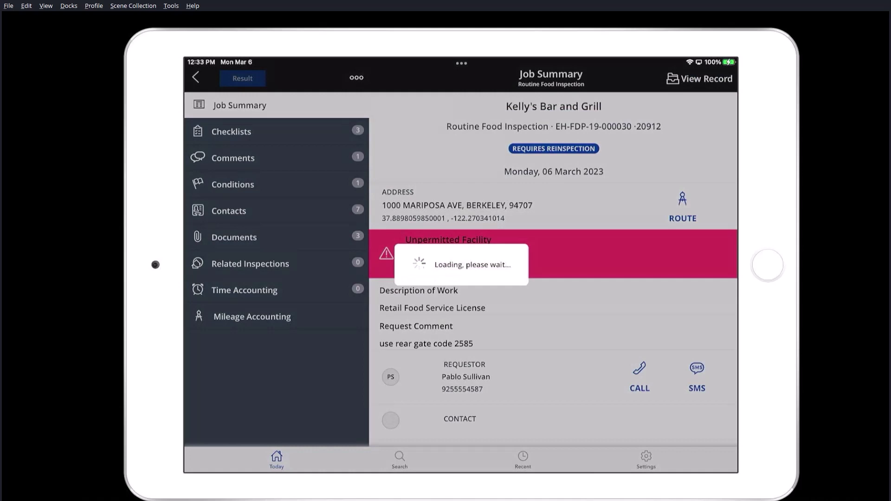
- Start a new inspection search with application name 'Kelly's'
left_click(399, 459)
left_click(278, 79)
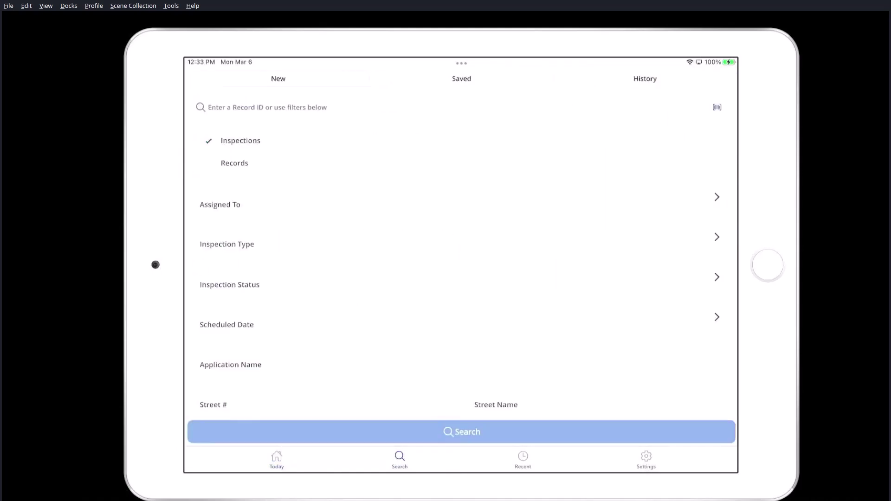
left_click(230, 365)
type("Kelly's")
key("Return")
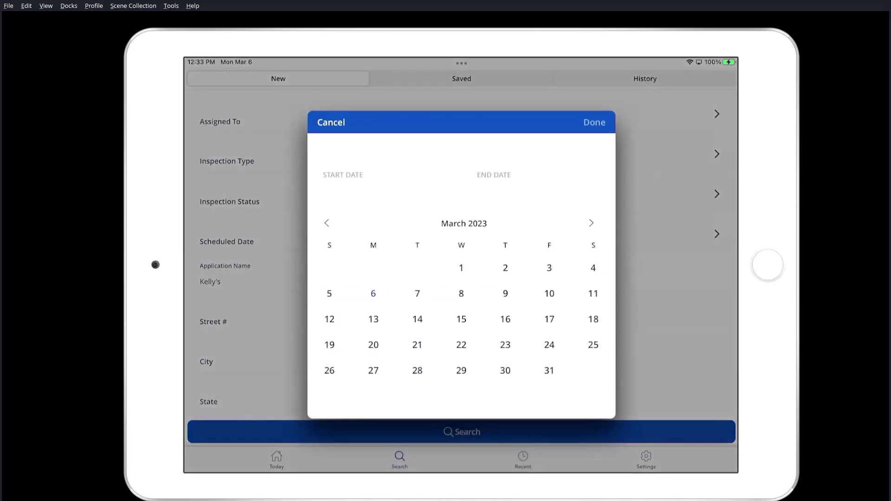
- Search scheduled dates 7 March–30 September 2023 and open the 09 March Follow-up Inspection
left_click(417, 293)
left_click(592, 223)
left_click(591, 223)
left_click(591, 223)
left_click(591, 223)
left_click(591, 223)
left_click(592, 223)
left_click(593, 374)
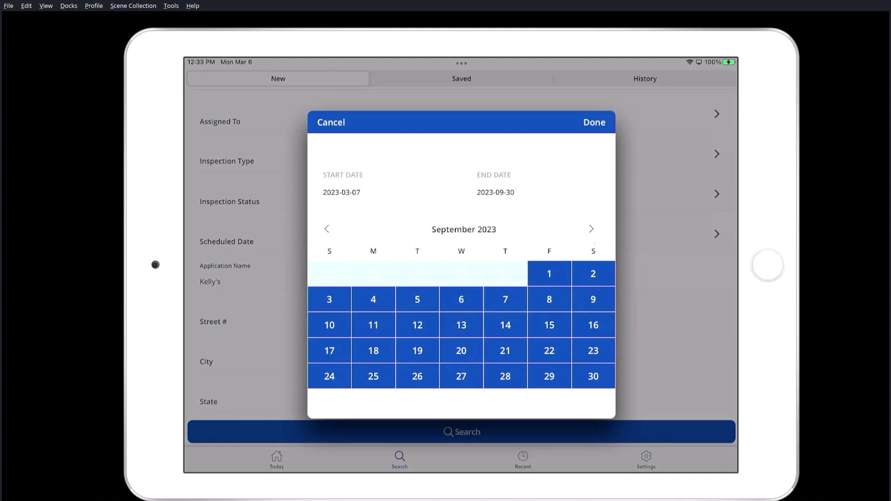
left_click(594, 122)
left_click(462, 431)
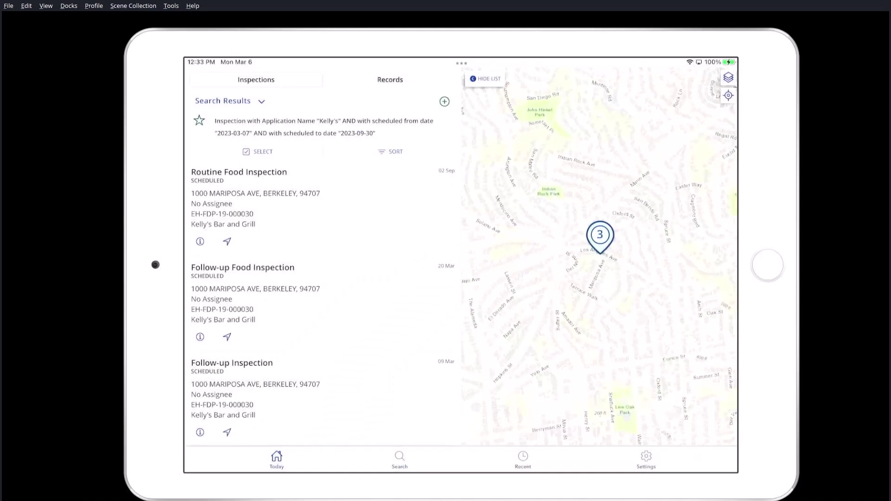
scroll(323, 297, "up", 1)
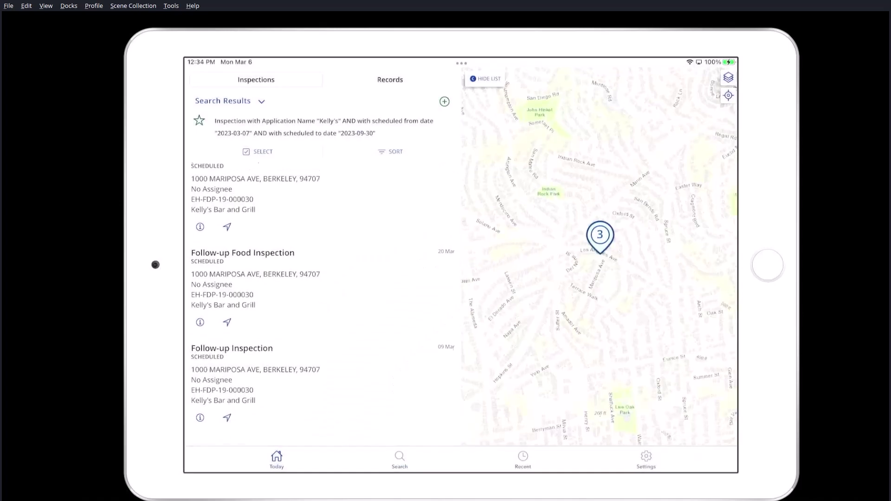
left_click(232, 365)
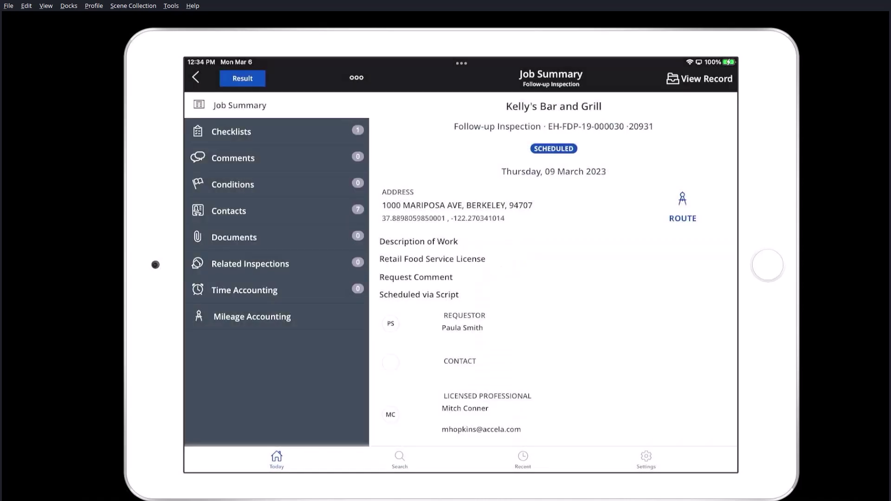
- Check the follow-up's failed items checklist showing handwashing OUT, then return to Job Summary
left_click(231, 131)
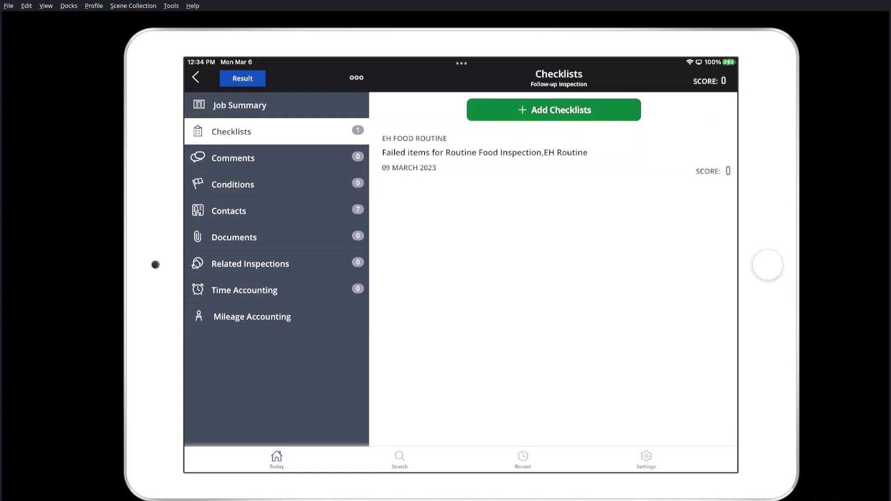
left_click(485, 152)
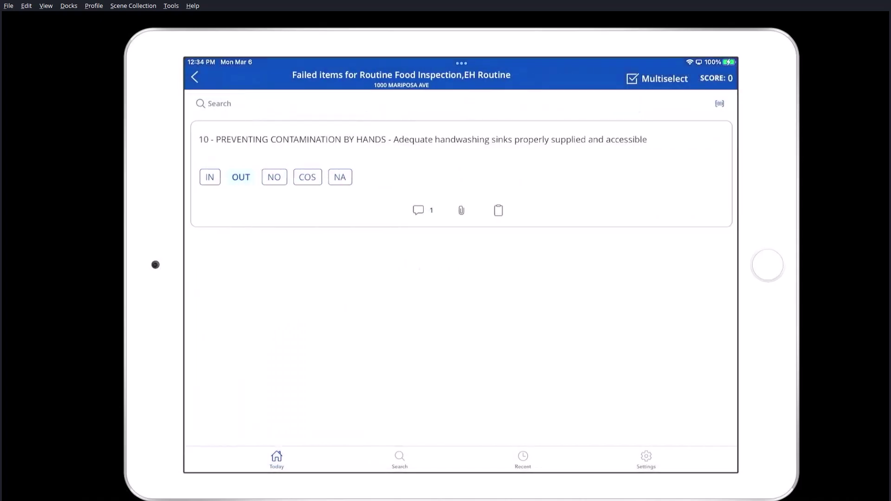
left_click(194, 77)
left_click(239, 106)
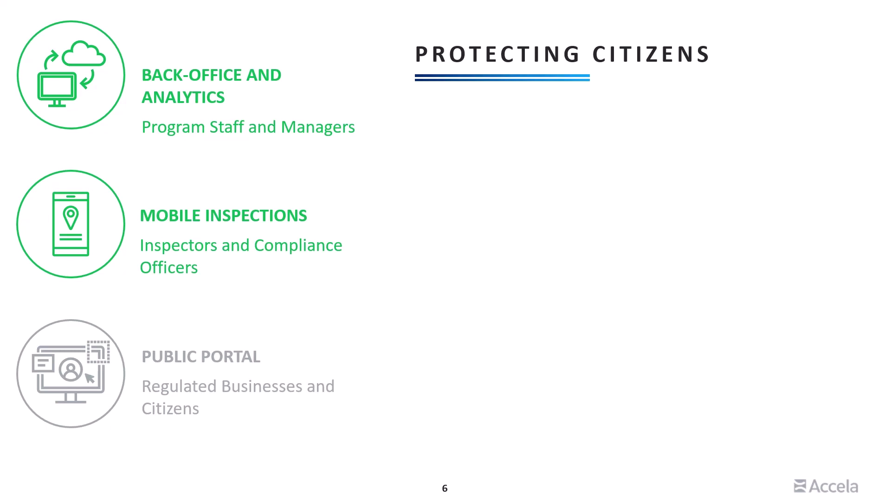
- Reveal slide 6 bullets from 'Easy to Use' through 'Text, email, bulk reporting', then advance to slide 7
key("Right")
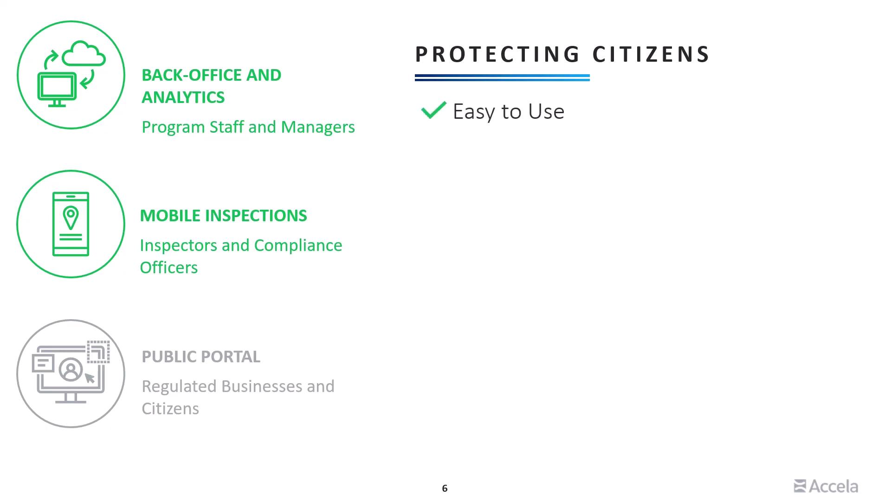
key("Right")
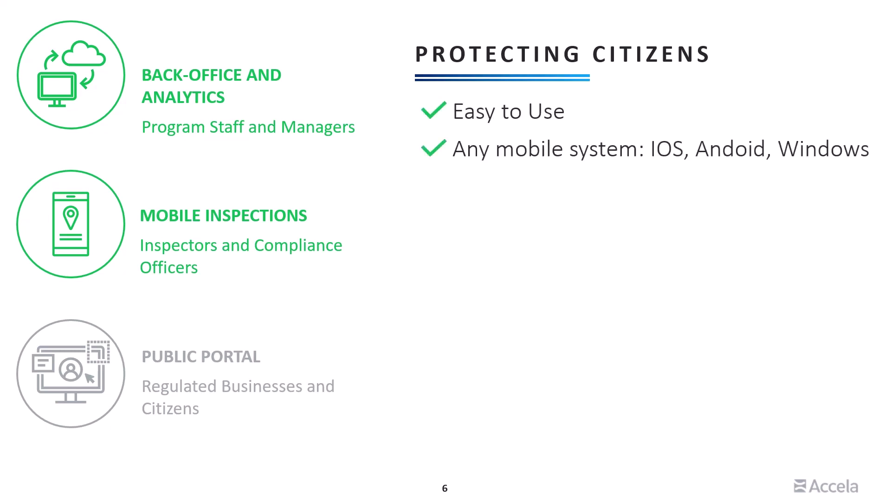
key("Right")
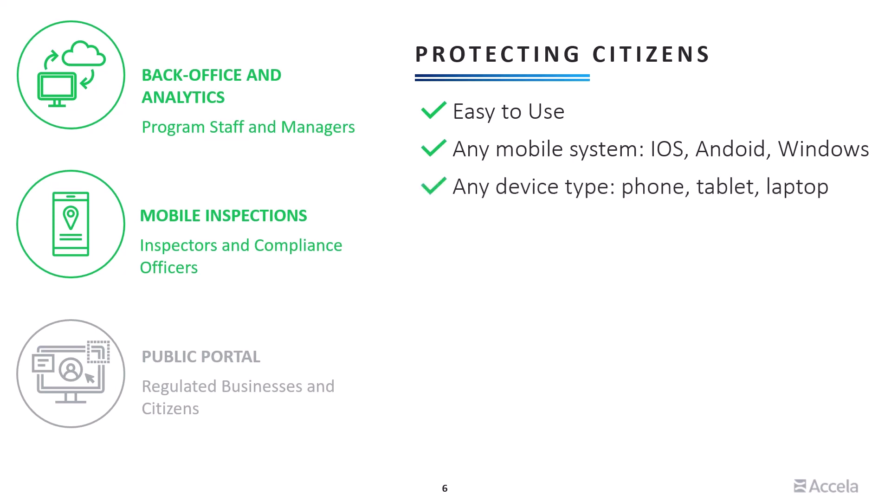
key("Right")
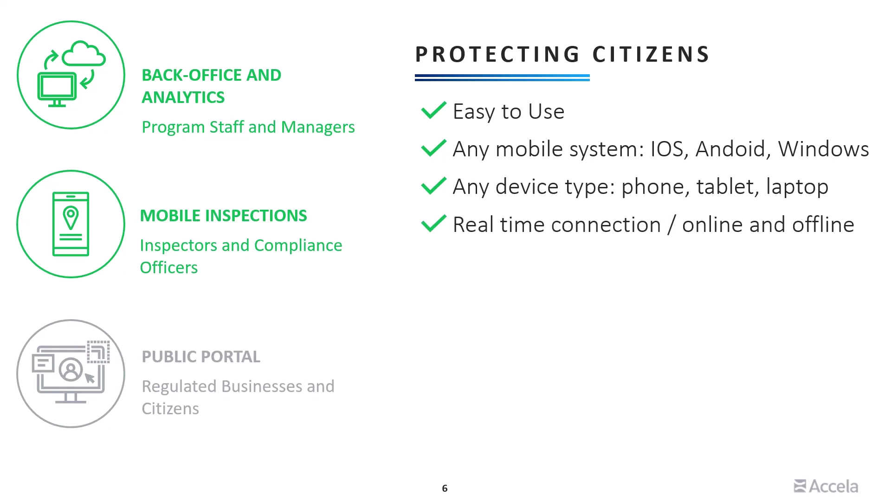
key("Right")
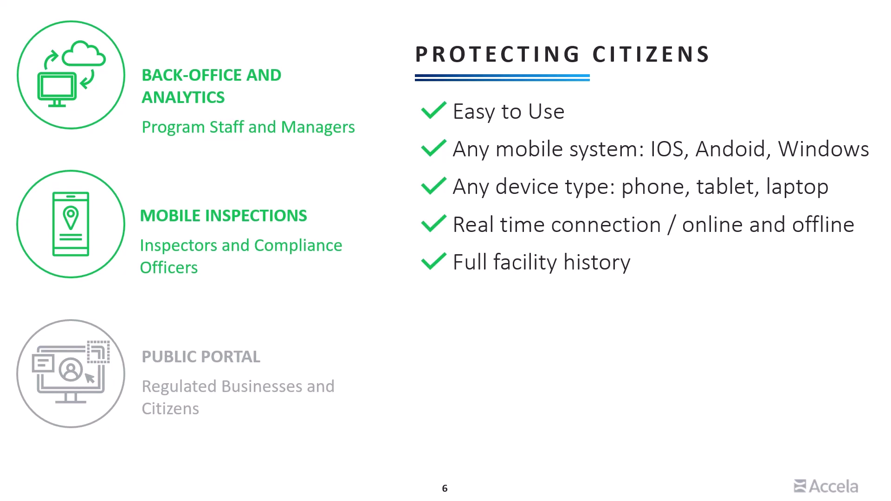
key("Right")
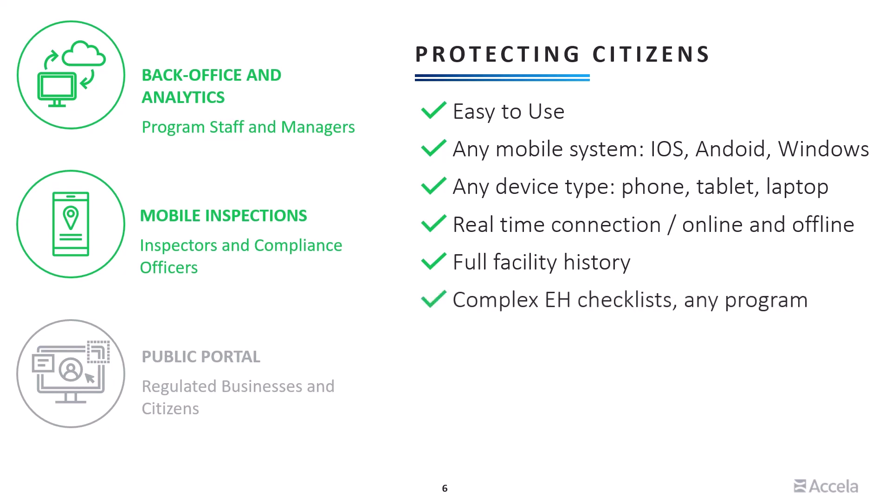
key("Right")
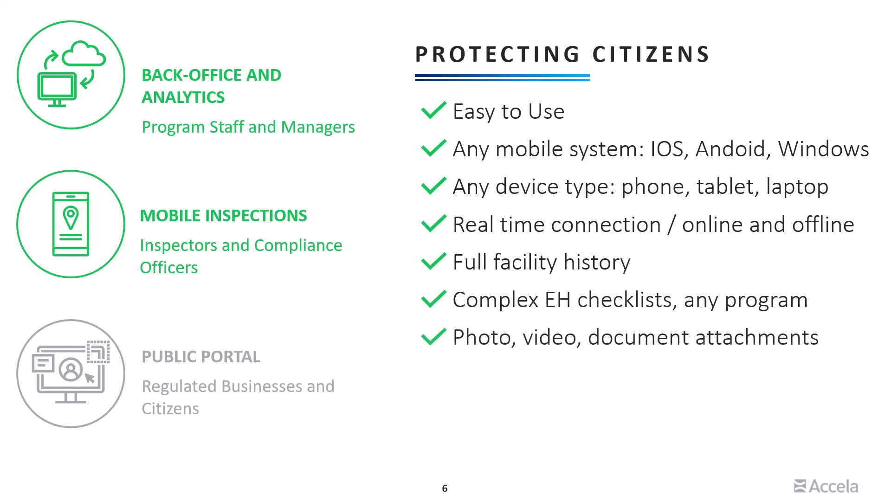
key("Right")
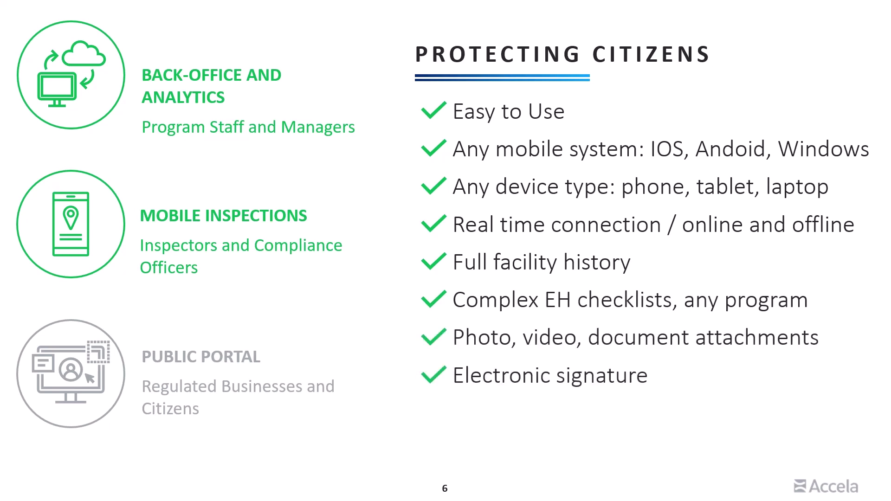
key("Right")
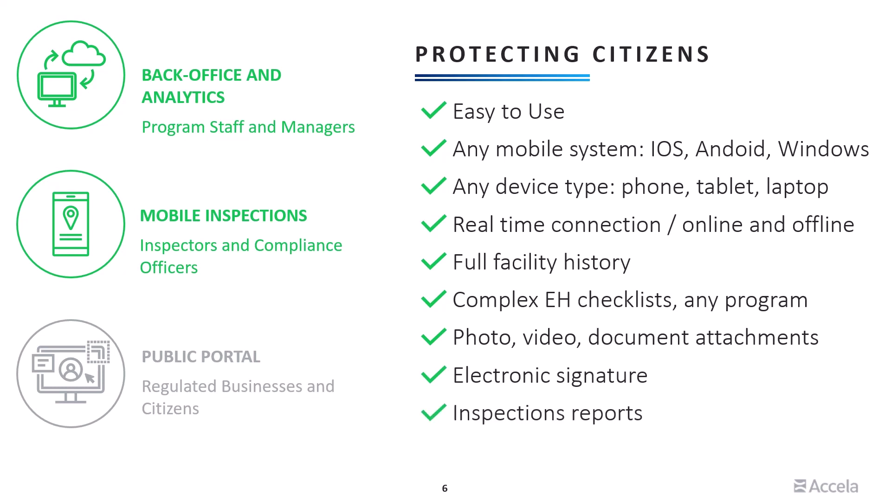
key("Right")
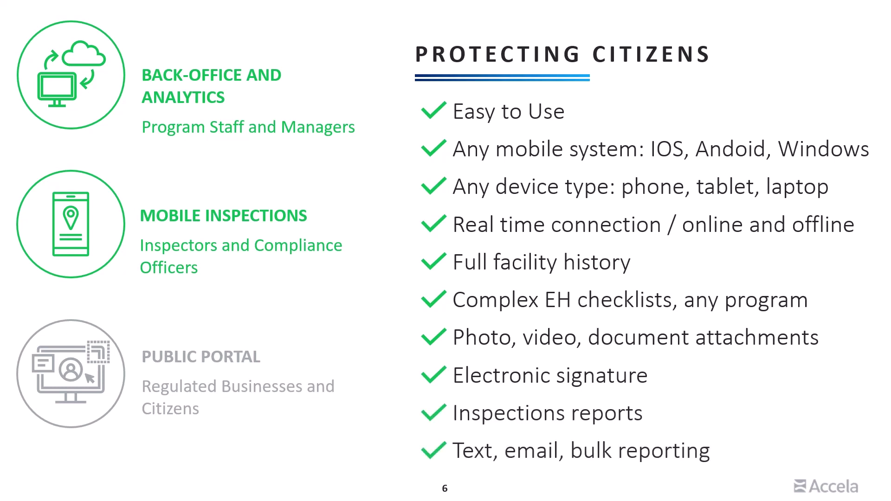
key("Right")
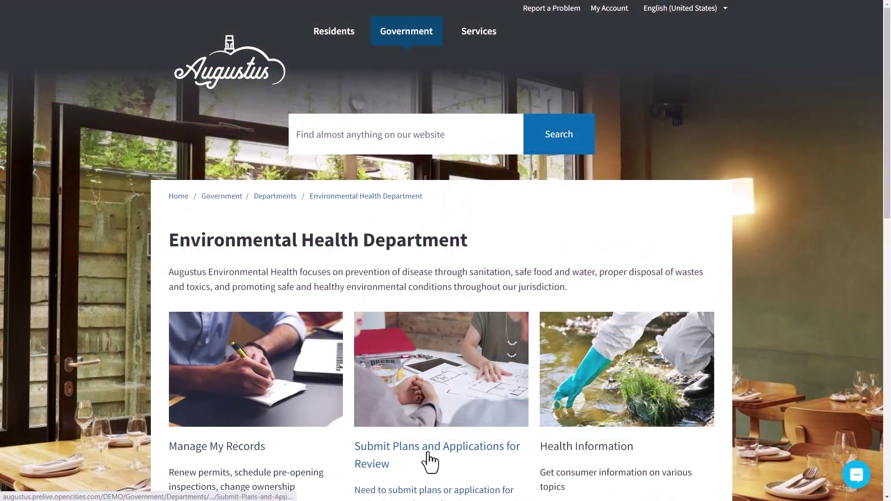
- Search restaurant inspections for the facility name Mr. Pickles
scroll(589, 431, "down", 3)
scroll(590, 425, "down", 3)
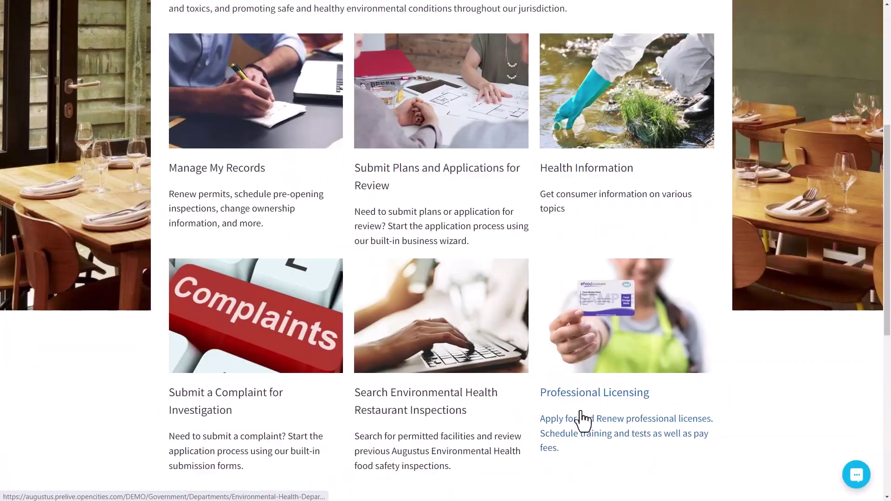
left_click(422, 414)
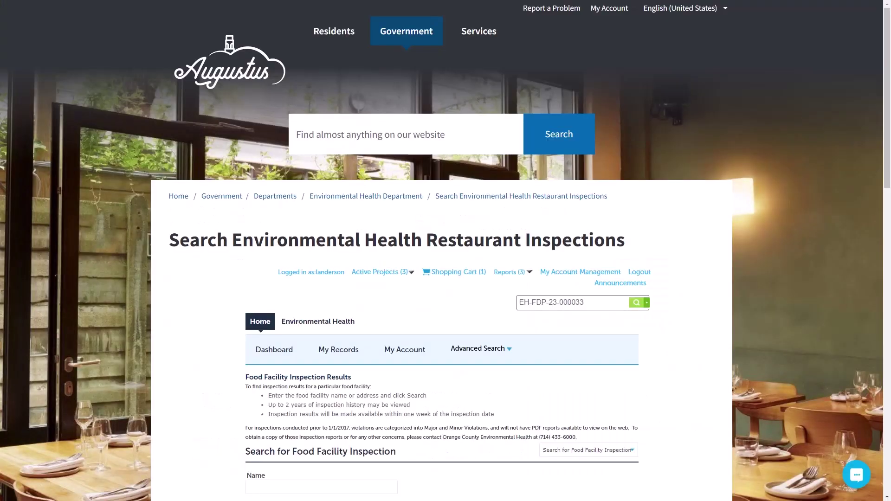
scroll(299, 373, "down", 4)
left_click(314, 301)
type("Mr.")
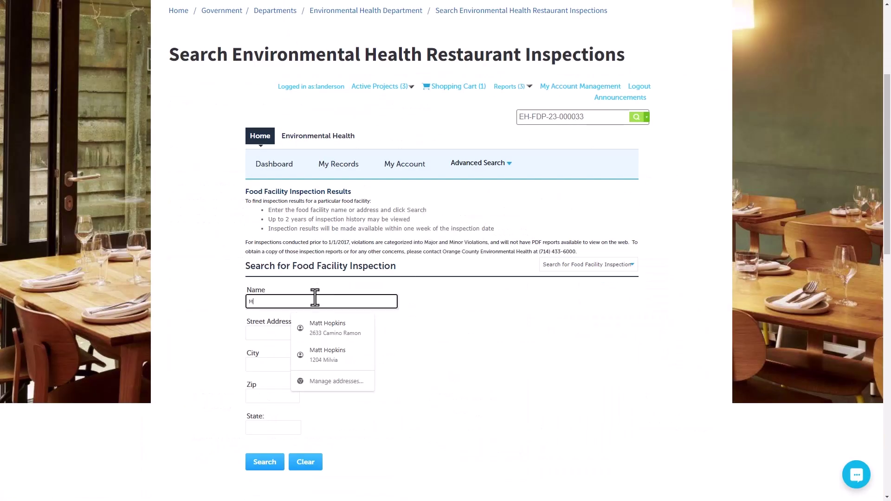
left_click(311, 323)
left_click(260, 468)
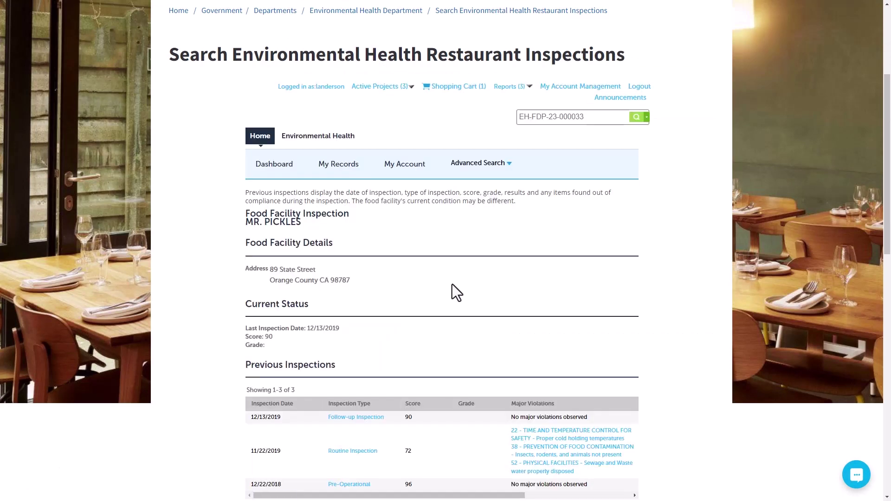
- Review the Mr. Pickles result (score 90, 12/13/2019) and return to the Environmental Health page
scroll(673, 292, "down", 3)
scroll(673, 293, "up", 5)
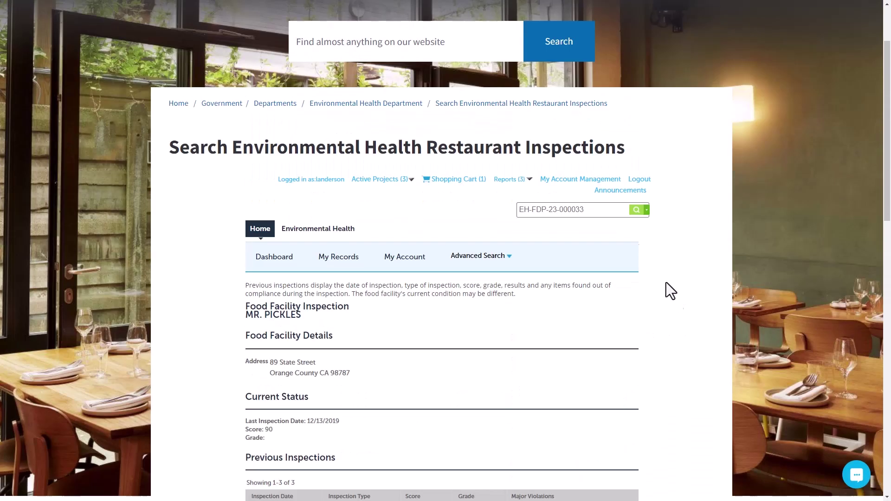
left_click(389, 104)
- Read through the Submit a Complaint for Investigation page
scroll(199, 392, "down", 5)
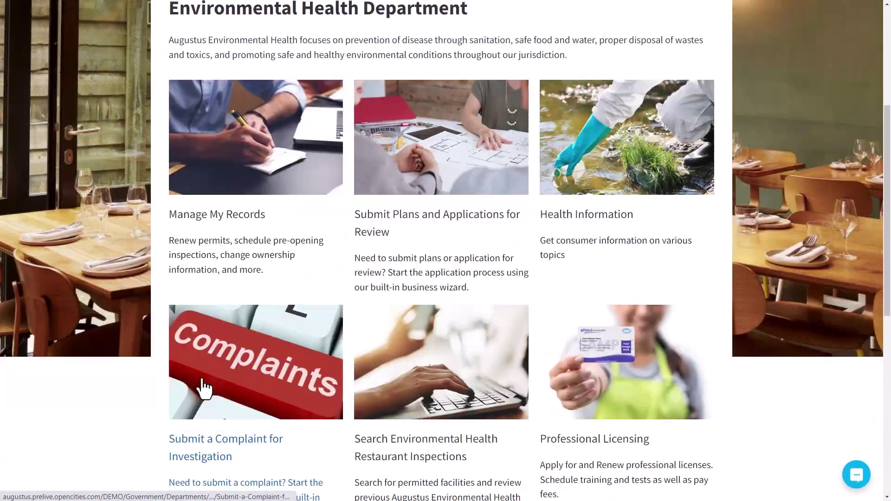
left_click(199, 368)
scroll(302, 325, "down", 3)
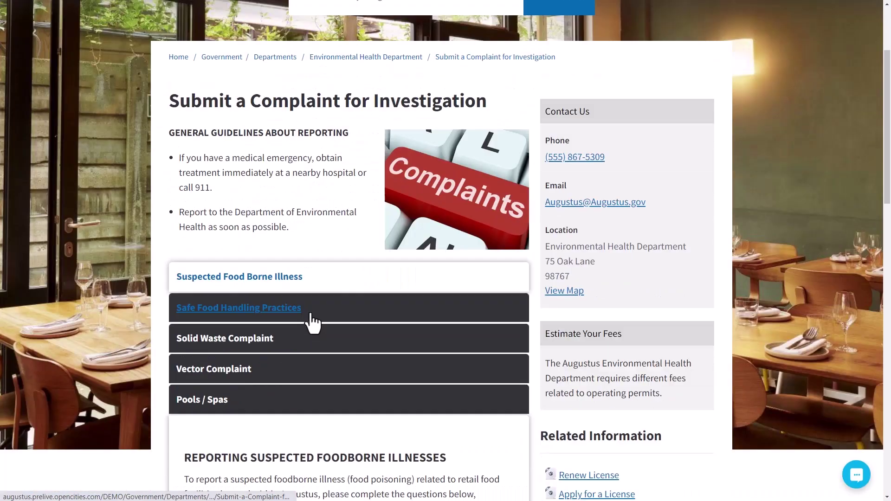
scroll(260, 404, "down", 3)
scroll(263, 394, "down", 4)
scroll(264, 393, "down", 6)
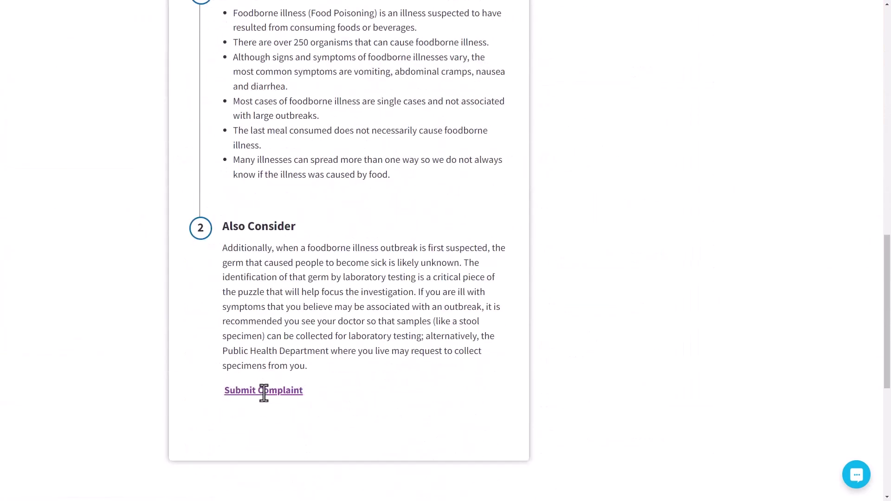
scroll(283, 367, "up", 15)
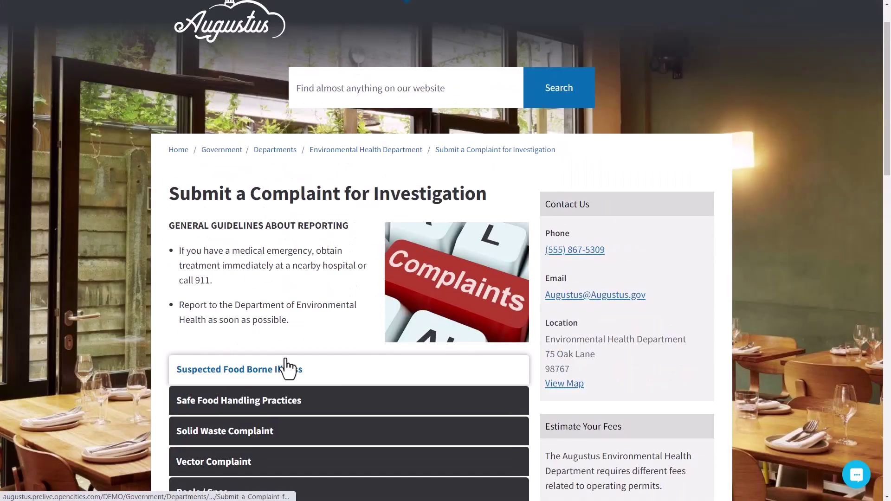
- Review the Professional Licensing page and REHS application, then return to the department page
left_click(394, 149)
scroll(650, 279, "down", 5)
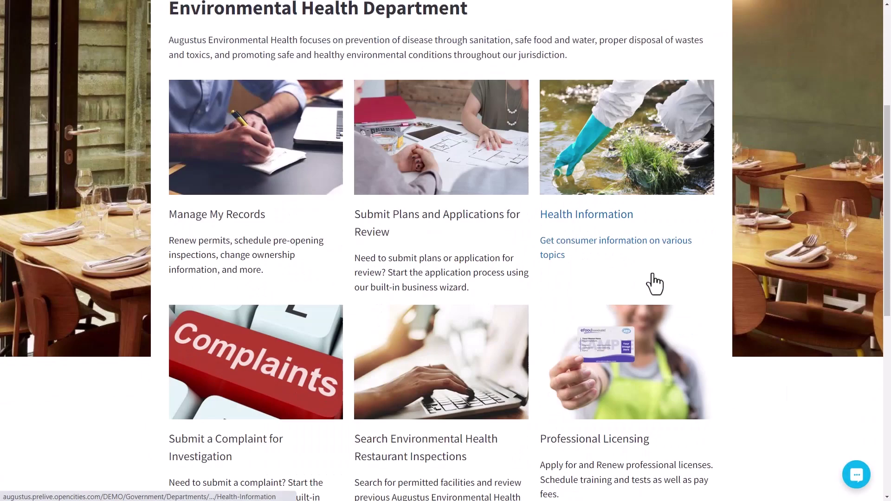
scroll(654, 283, "down", 2)
left_click(626, 345)
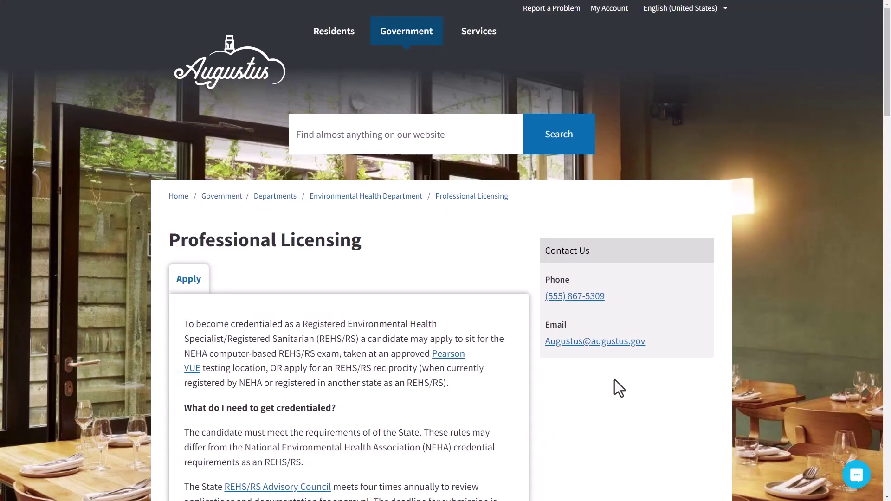
scroll(620, 385, "down", 5)
scroll(620, 383, "down", 10)
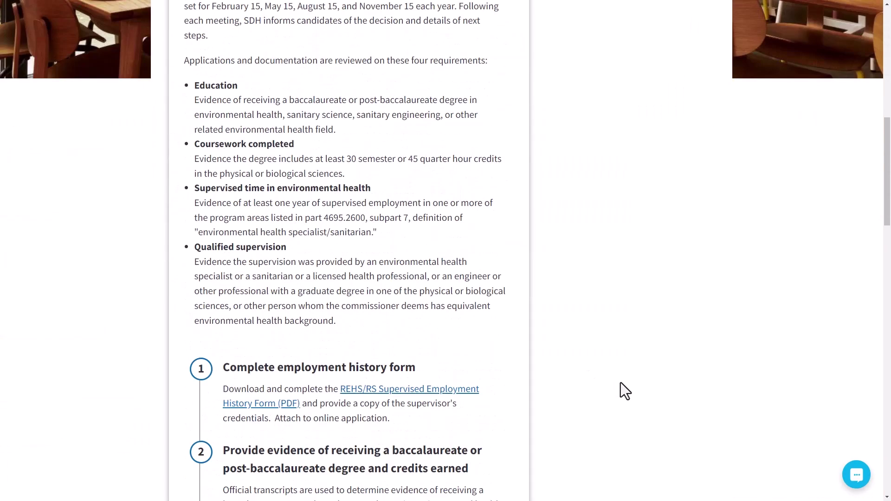
scroll(620, 382, "down", 13)
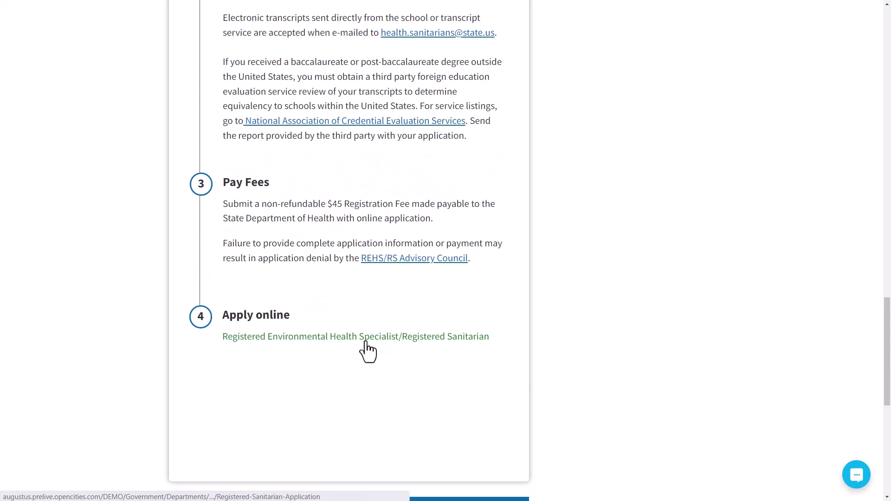
left_click(362, 342)
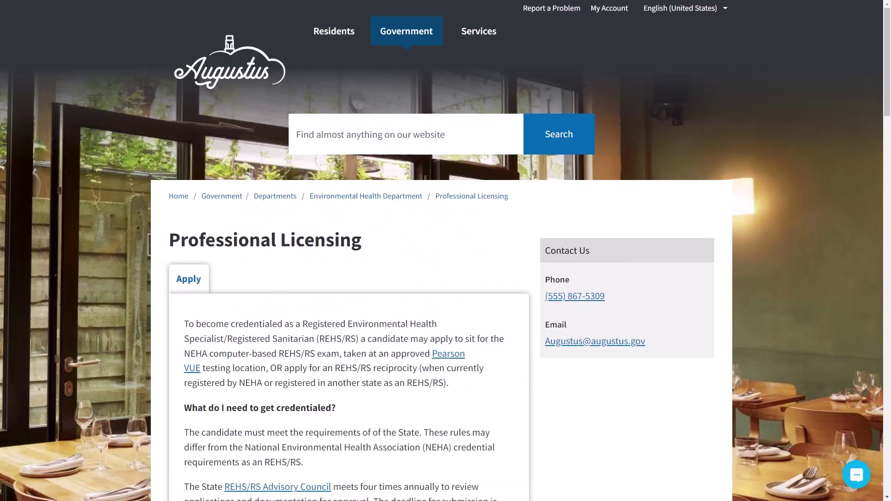
left_click(330, 199)
scroll(330, 205, "down", 4)
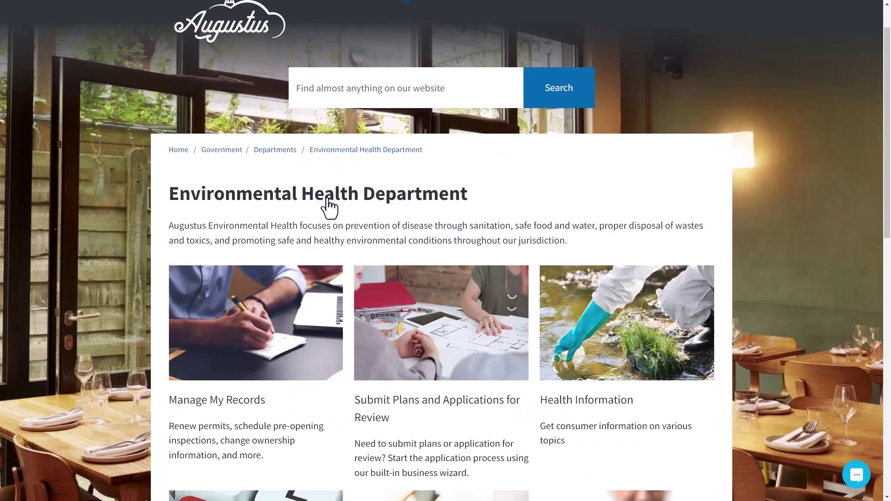
- Sign in to Manage My Records with the saved portal username and password
left_click(232, 261)
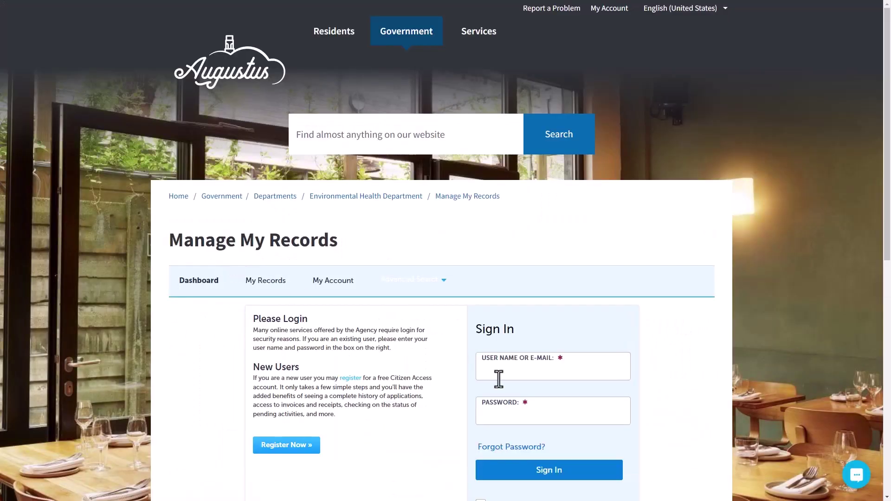
left_click(496, 374)
left_click(679, 172)
left_click(539, 470)
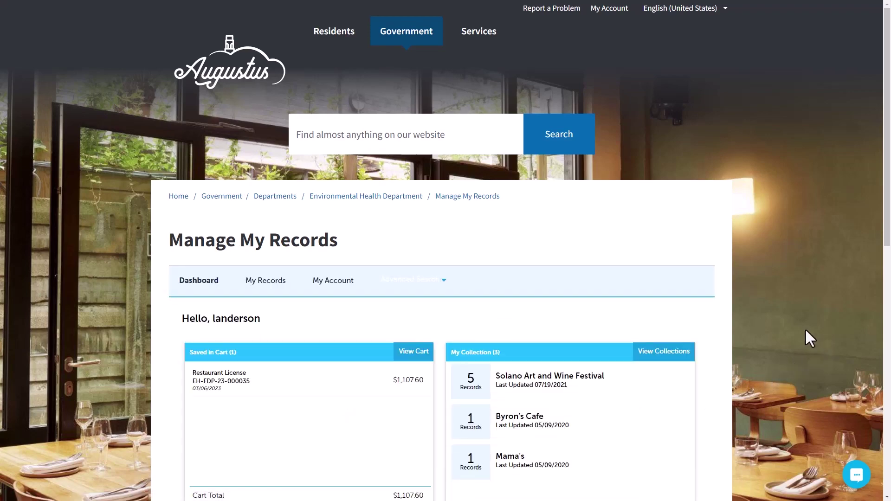
scroll(804, 331, "down", 3)
scroll(886, 255, "down", 1)
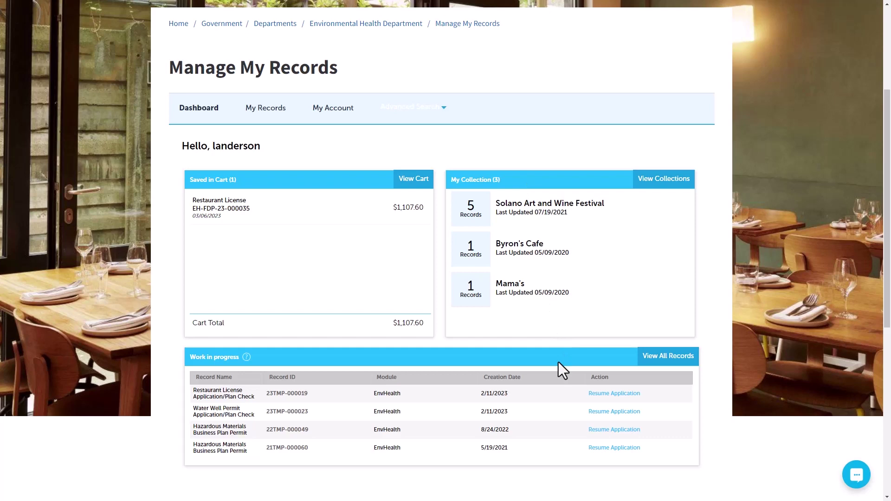
- Show My Records and enlarge the view of the Environmental Health records list
left_click(274, 114)
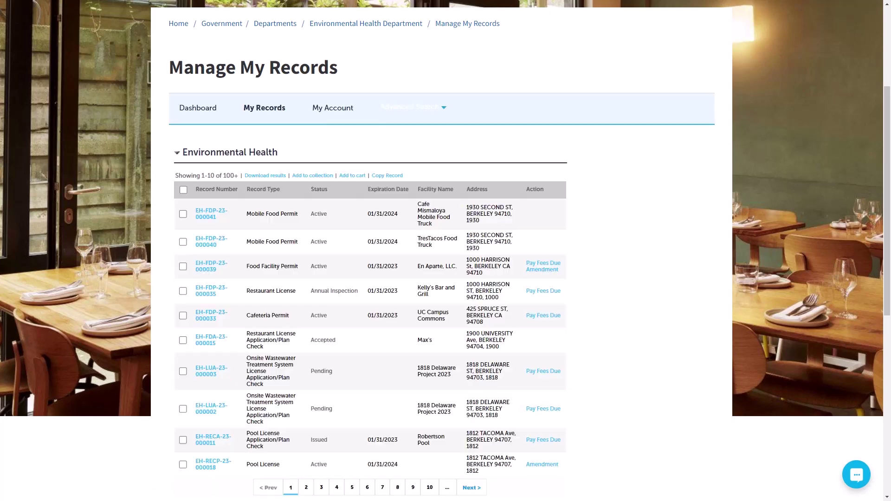
key("ctrl+plus")
scroll(677, 328, "down", 2)
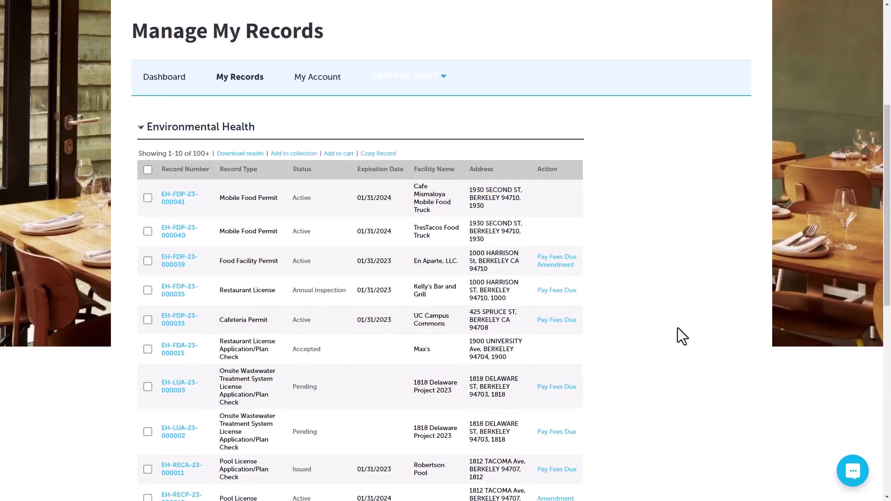
scroll(677, 328, "down", 1)
scroll(678, 328, "up", 7)
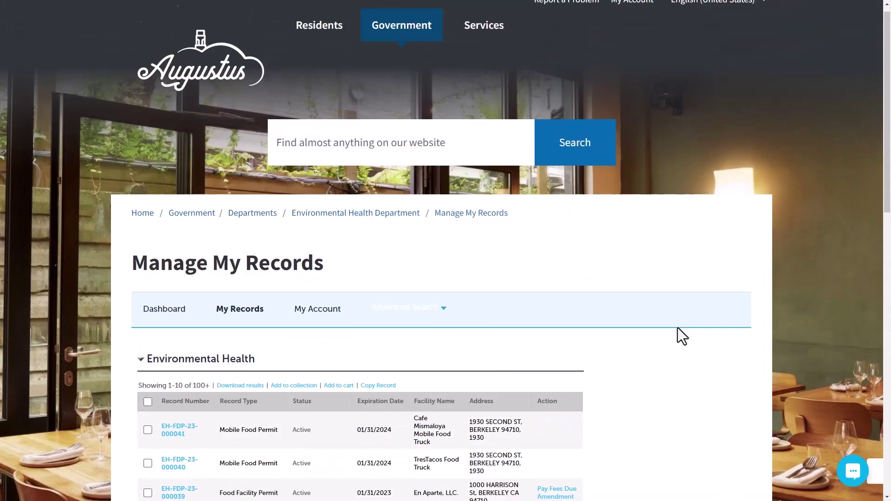
- Search the website for 'food', then clear the search box
left_click(449, 157)
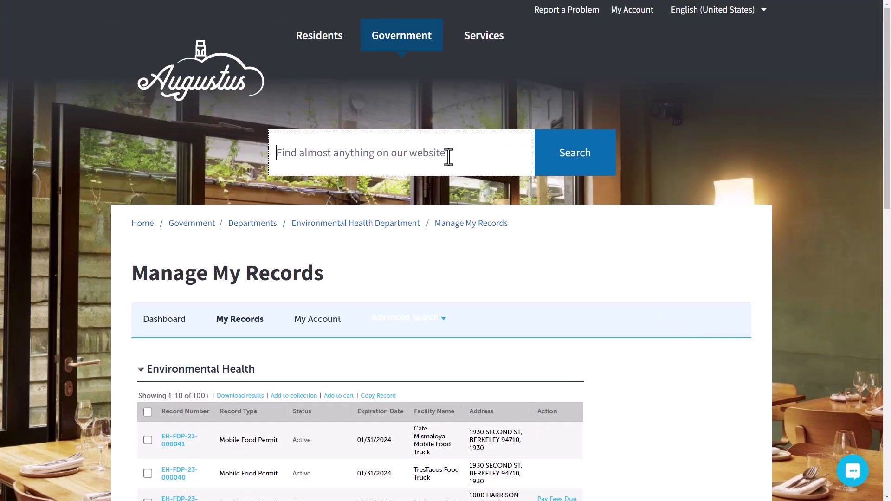
type("food")
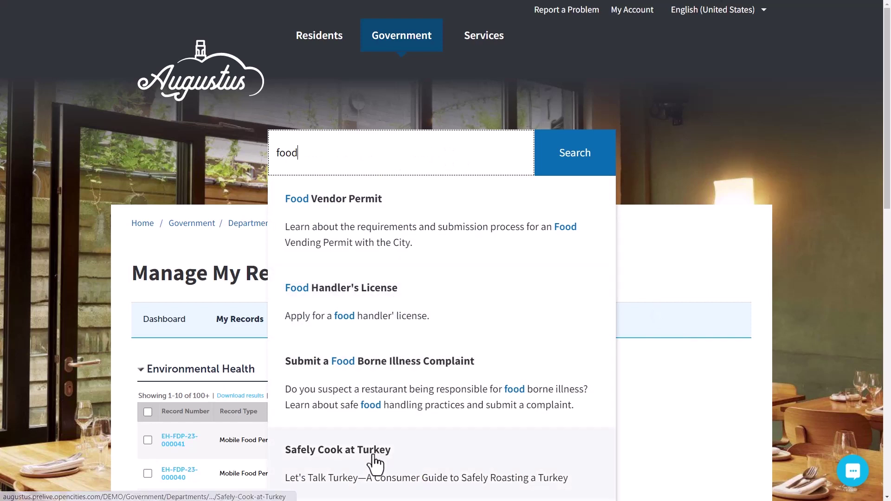
key("ctrl+a")
key("BackSpace")
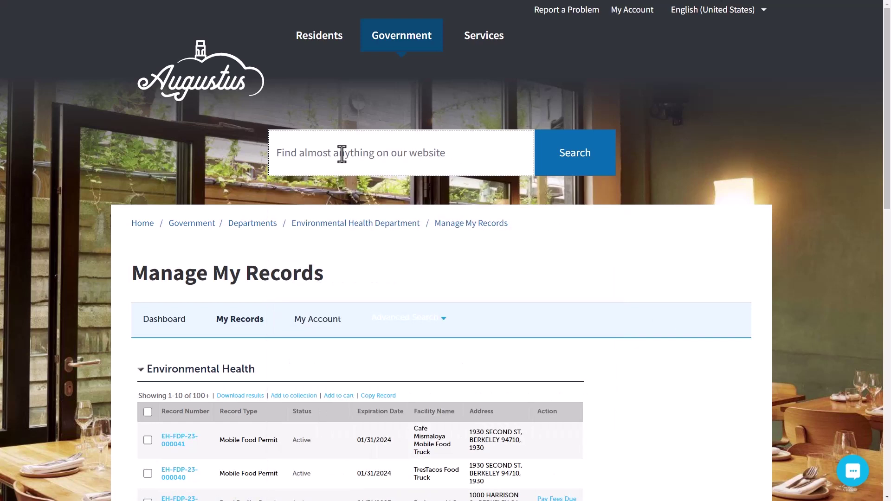
- Switch the site to Spanish, back to English, then open the Environmental Health Department page
left_click(694, 19)
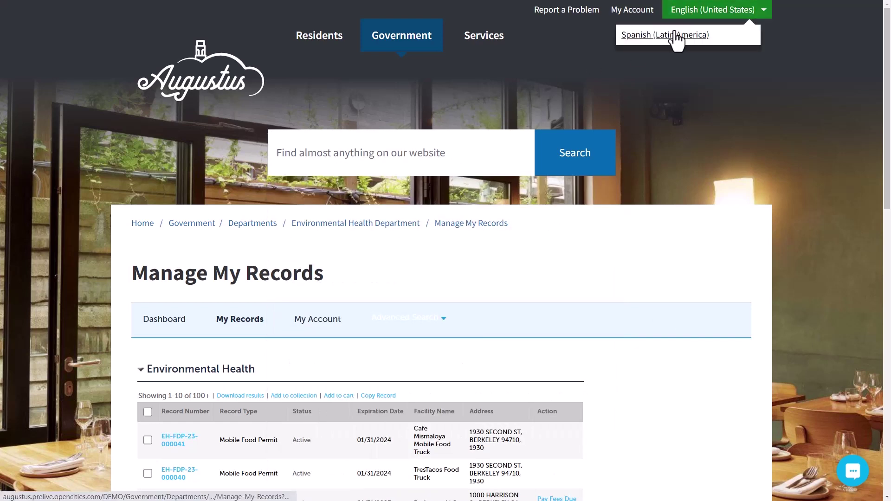
left_click(675, 33)
scroll(497, 270, "down", 2)
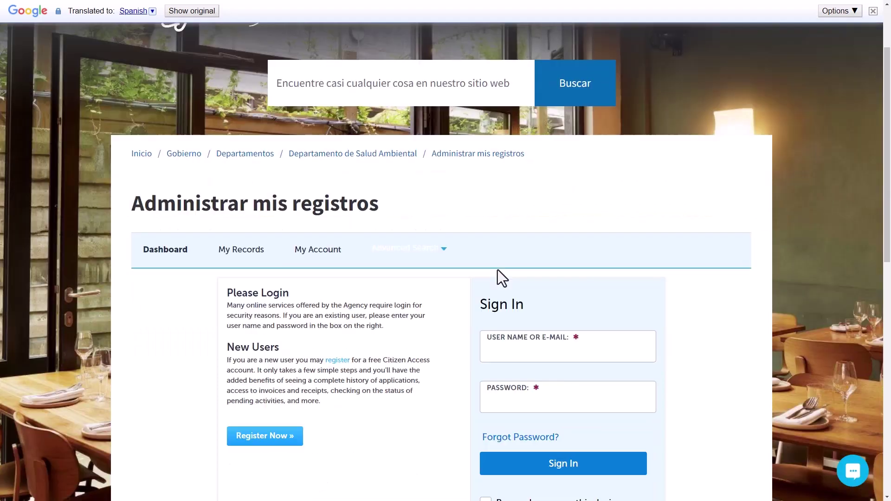
scroll(497, 270, "up", 2)
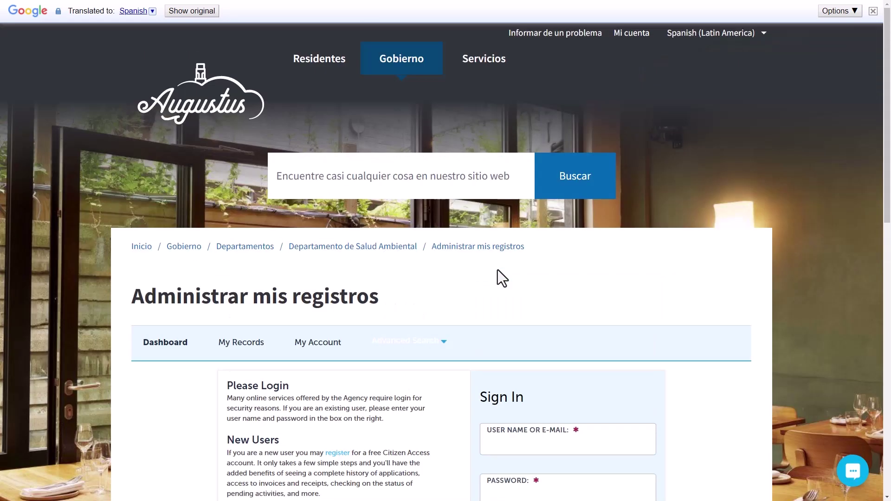
left_click(696, 32)
left_click(682, 57)
left_click(357, 224)
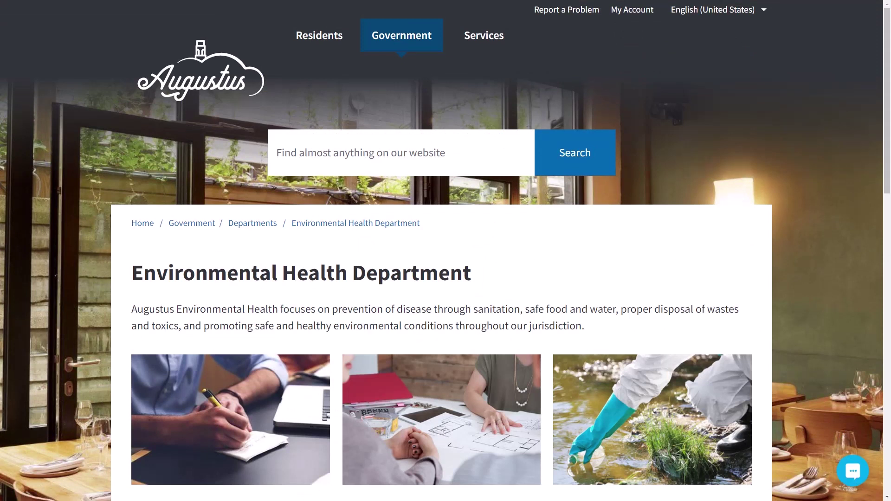
- Start the online food service permit application from Submit Plans and Applications, accepting the disclaimer terms
scroll(358, 429, "down", 7)
left_click(397, 200)
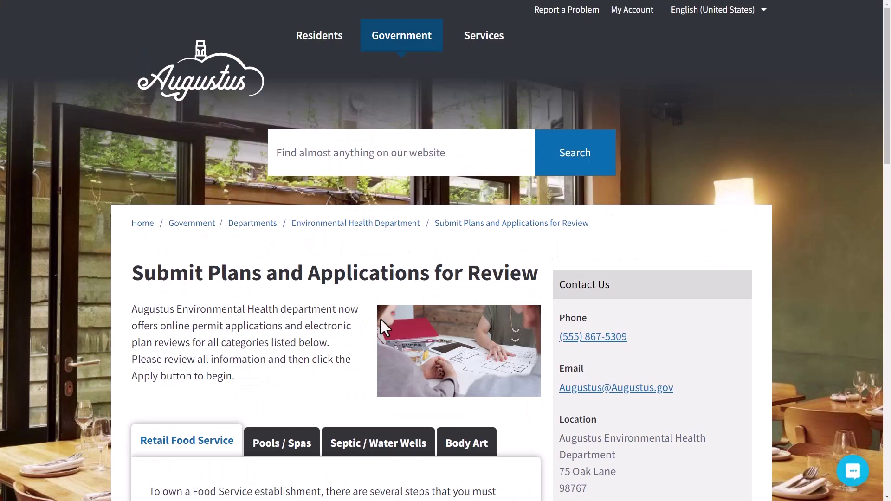
scroll(83, 403, "down", 4)
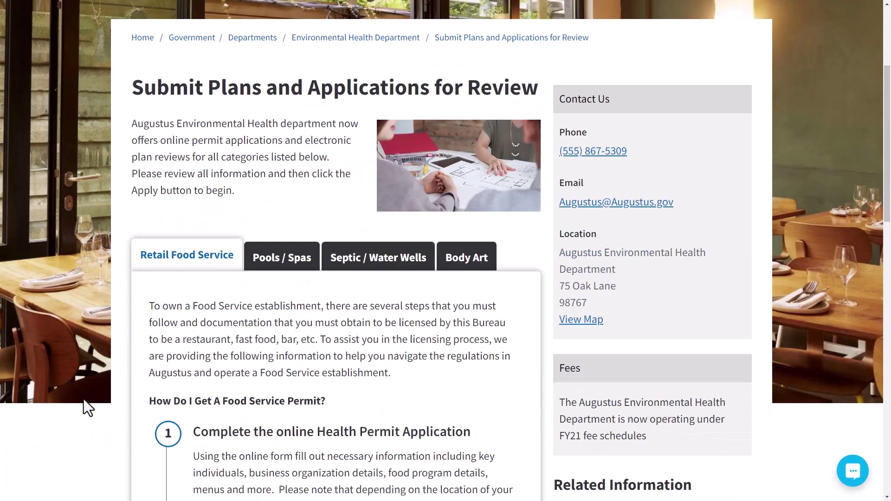
scroll(83, 400, "down", 7)
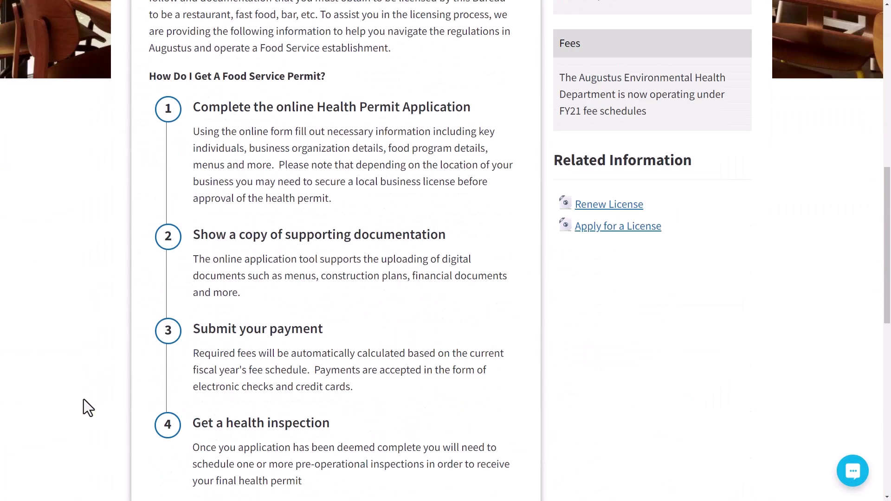
scroll(84, 400, "down", 1)
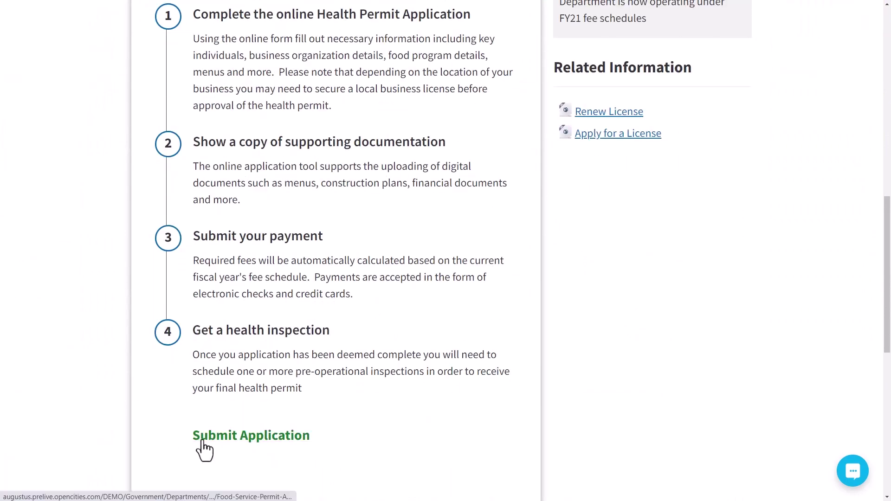
left_click(201, 437)
scroll(107, 390, "down", 8)
left_click(149, 323)
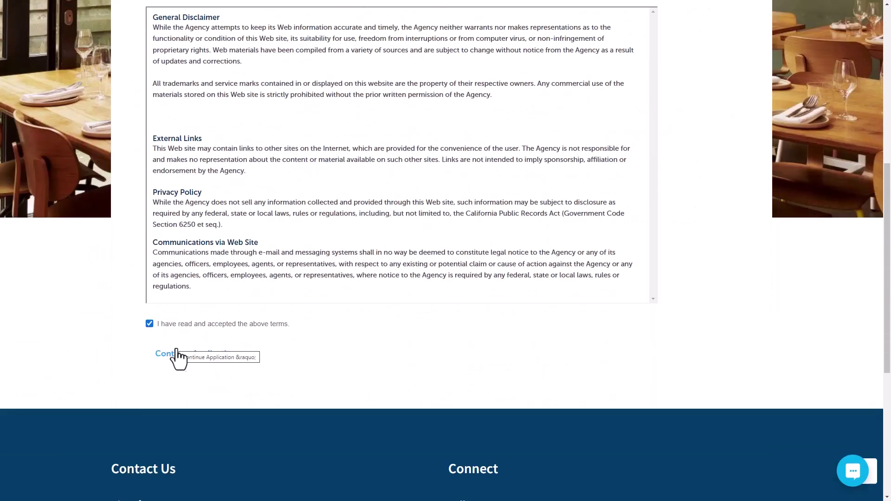
left_click(174, 355)
scroll(826, 316, "up", 4)
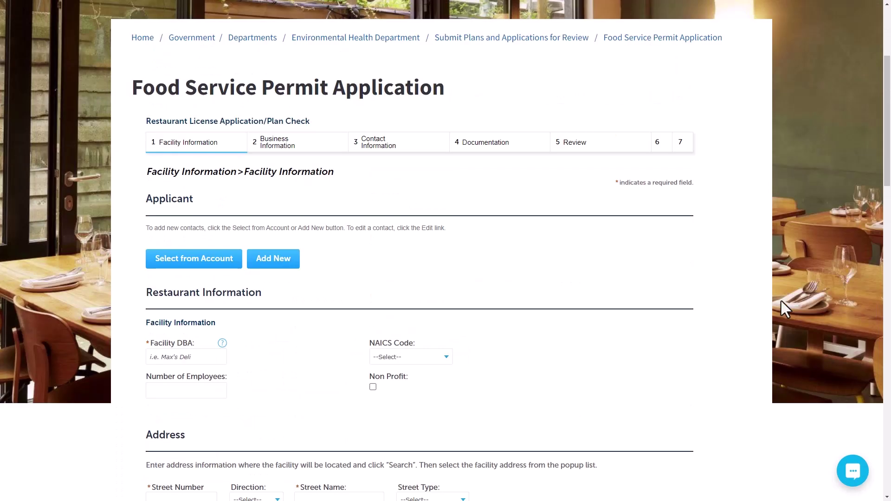
- Attach the first account contact as the applicant
left_click(203, 262)
left_click(226, 344)
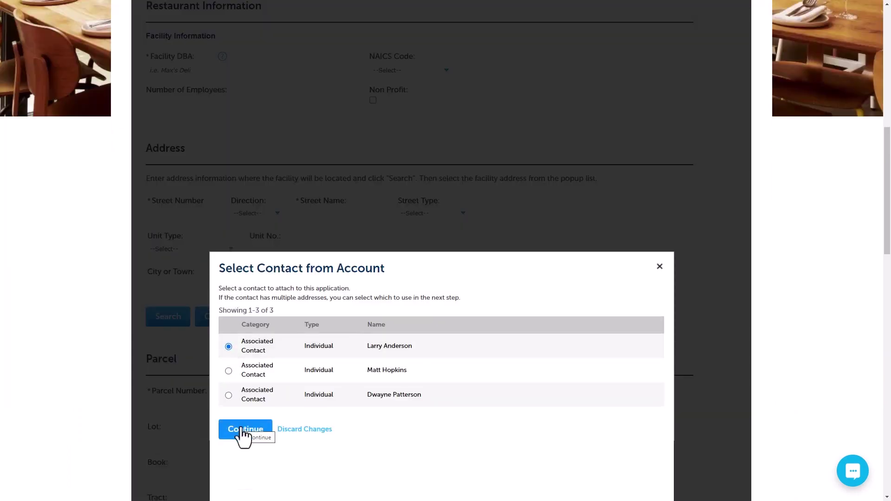
left_click(241, 428)
left_click(246, 399)
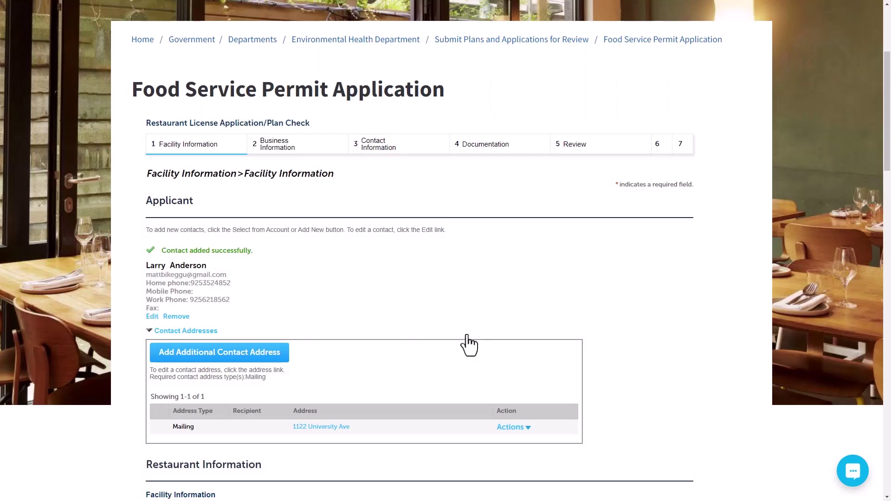
- Enter Facility DBA La Parisienne, NAICS code 722511 and 10 employees
scroll(471, 343, "down", 7)
left_click(206, 205)
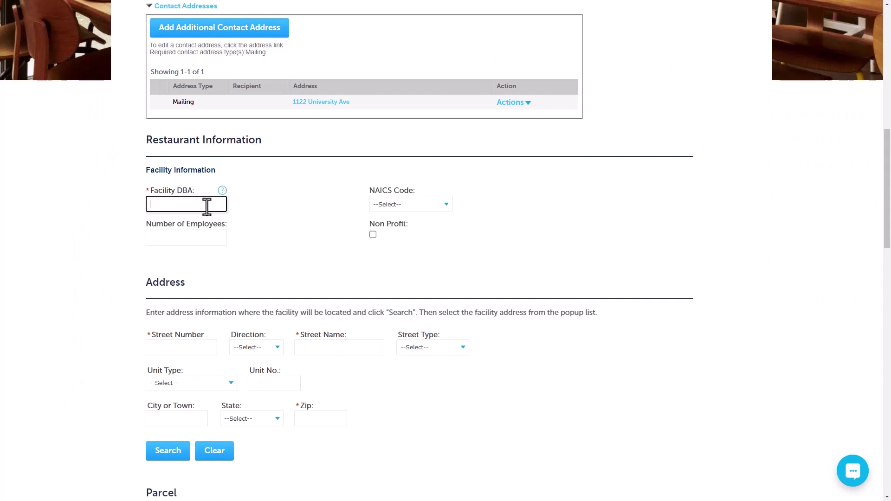
key("Tab")
type("722511")
left_click(191, 239)
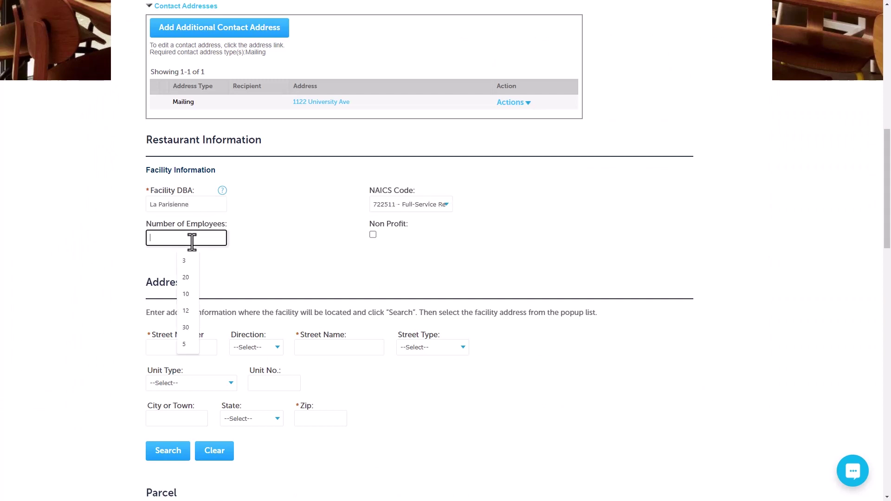
left_click(193, 295)
- Look up and apply the facility address 1569 Solano
scroll(193, 296, "down", 3)
left_click(171, 209)
type("1569")
key("Tab")
key("Tab")
type("Solano")
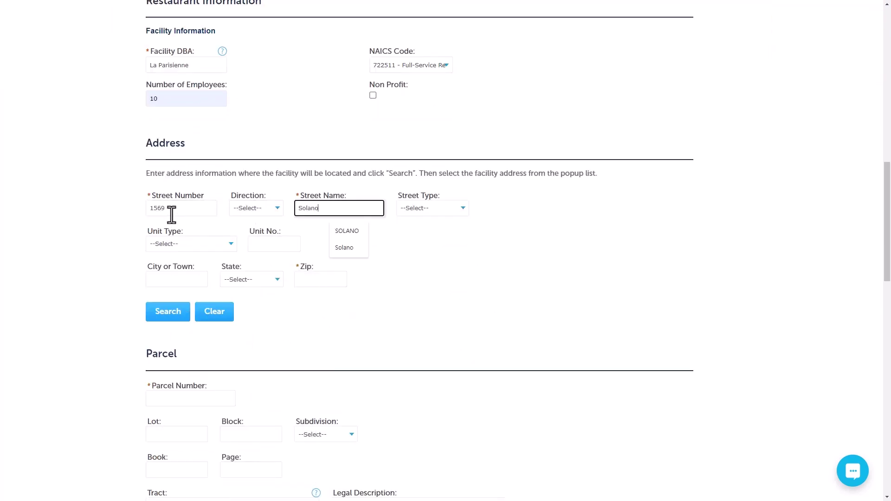
left_click(168, 320)
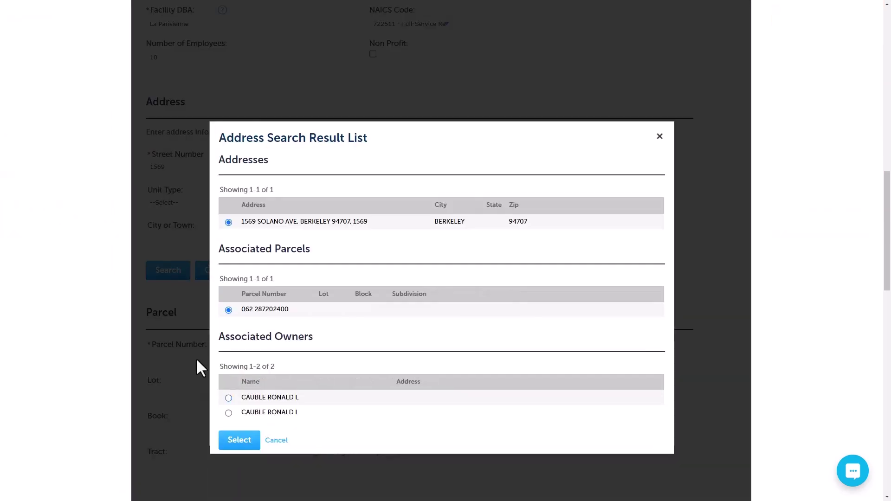
left_click(228, 413)
left_click(239, 439)
- Continue to the Business Information step
scroll(253, 418, "down", 5)
scroll(255, 415, "down", 5)
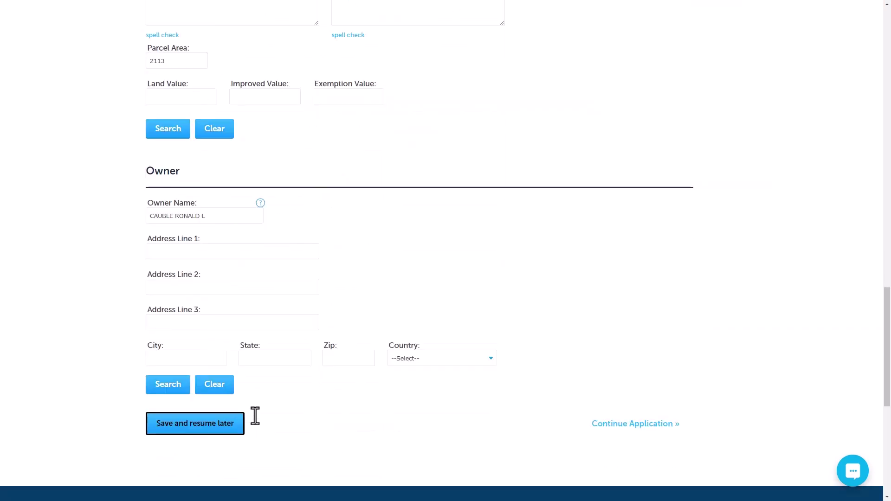
left_click(609, 419)
scroll(386, 311, "up", 2)
left_click(195, 224)
left_click(196, 246)
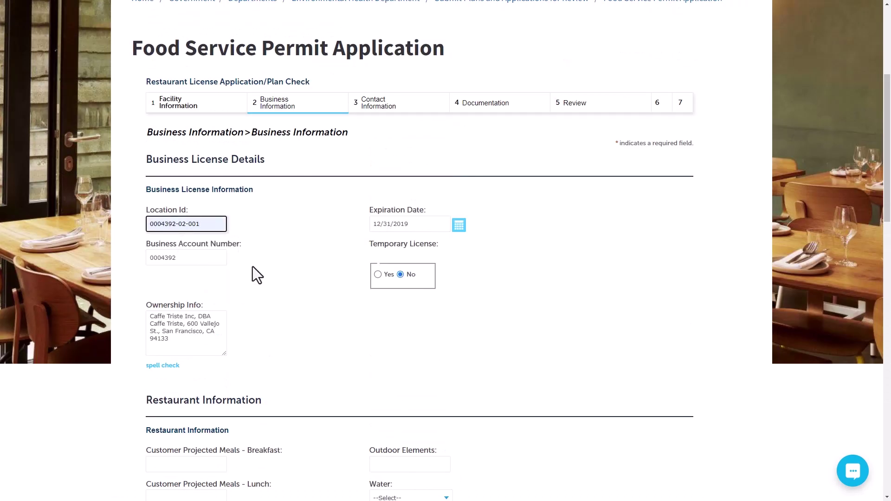
scroll(260, 269, "down", 7)
left_click(195, 139)
type("0")
key("Tab")
type("Patio")
key("Tab")
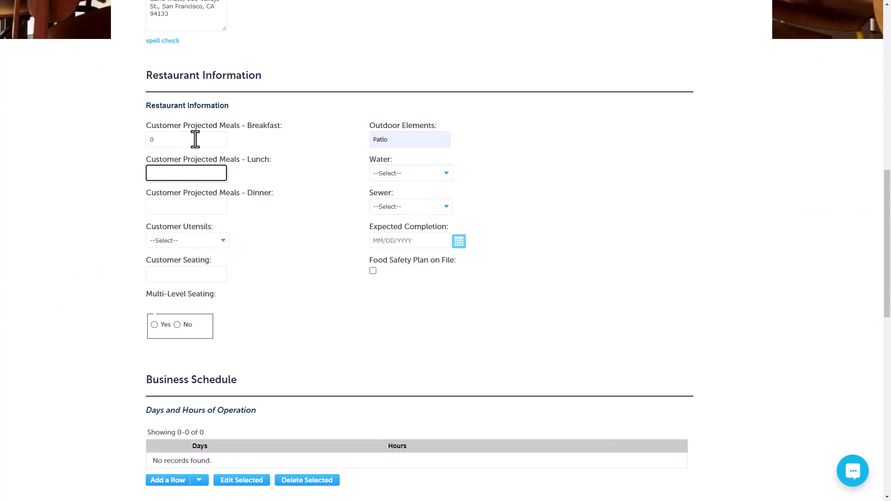
type("50")
- Set Water and Sewer Public, 150 dinners, Multi-Use utensils, completion 12/31/2023, seating 60
left_click(397, 173)
left_click(396, 202)
left_click(399, 206)
left_click(385, 235)
left_click(208, 206)
type("150")
left_click(205, 241)
left_click(190, 261)
left_click(373, 241)
type("12/")
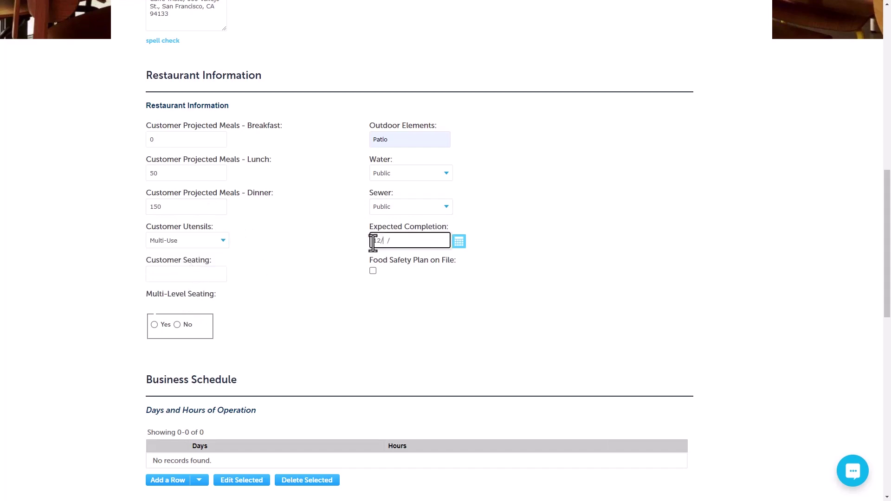
type("31/2023")
left_click(185, 274)
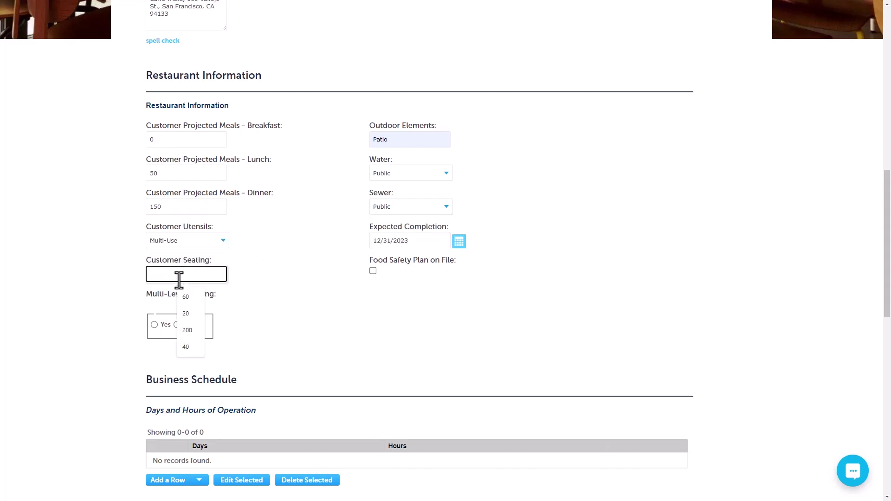
left_click(184, 297)
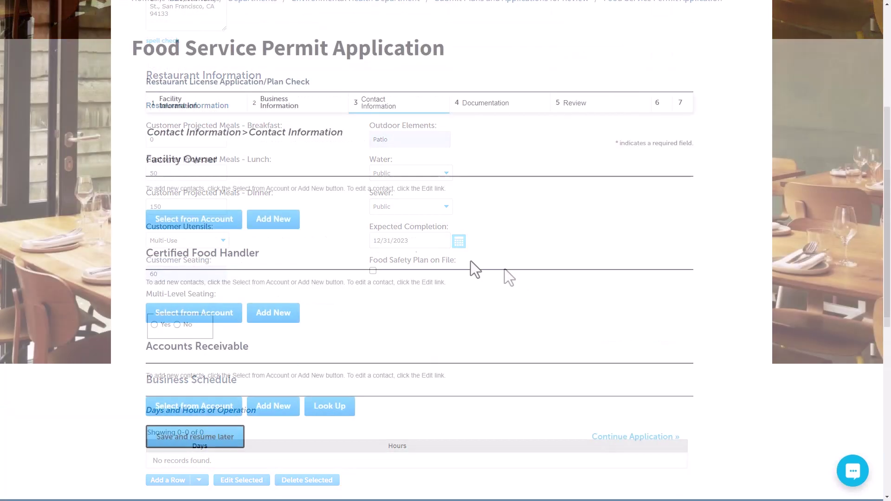
- Attach the facility owner contact from the account with their mailing address
left_click(207, 221)
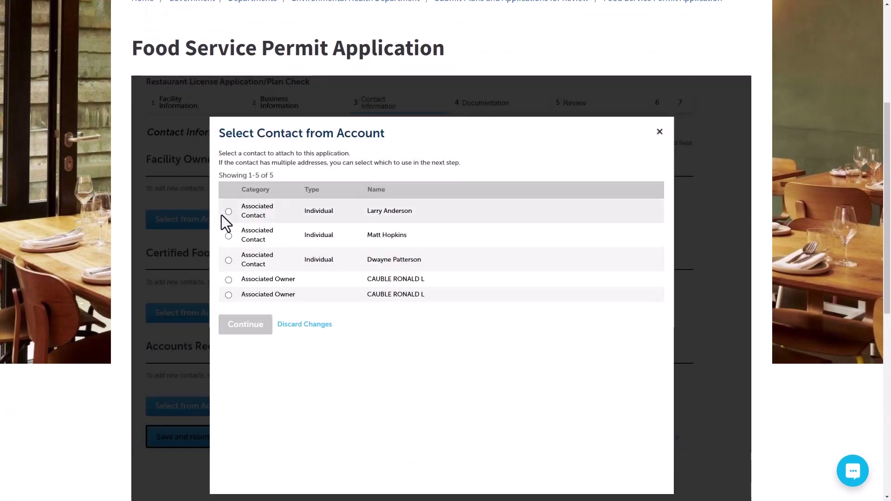
left_click(229, 212)
left_click(247, 320)
left_click(229, 222)
left_click(232, 258)
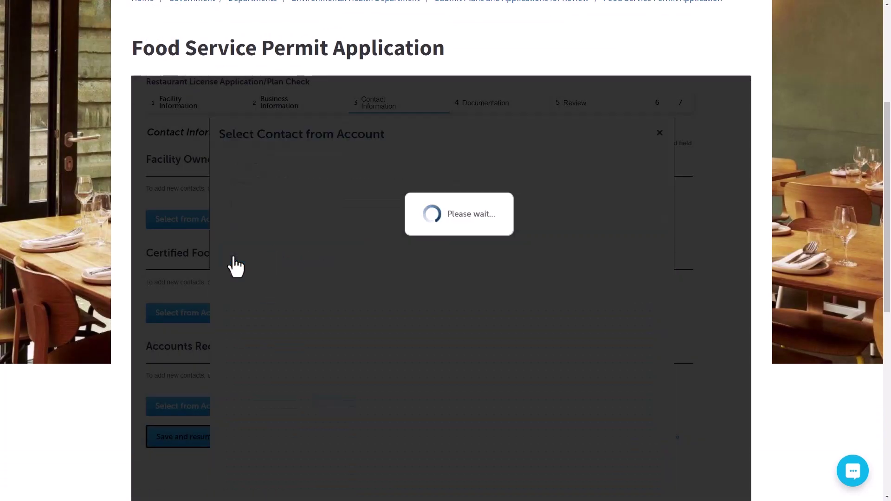
scroll(304, 215, "down", 7)
- Attach the certified food handler contact with their Albuquerque mailing address
left_click(205, 149)
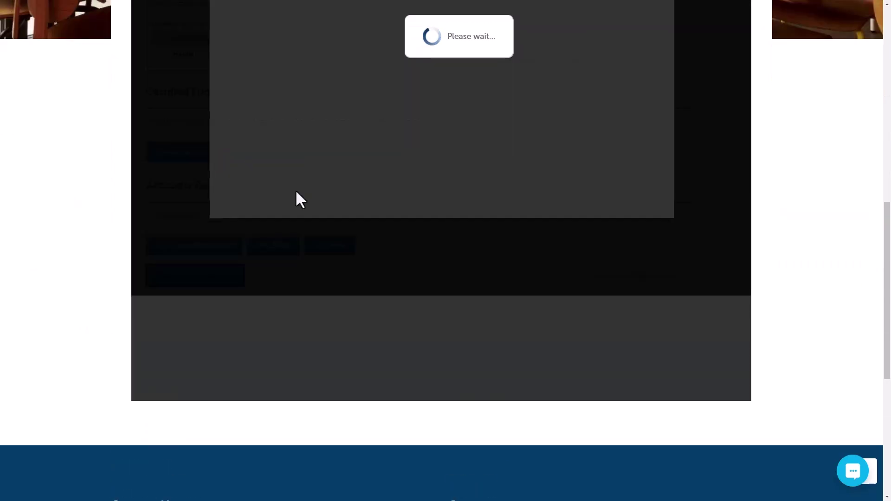
left_click(228, 447)
scroll(229, 453, "down", 3)
left_click(250, 371)
left_click(229, 270)
left_click(246, 412)
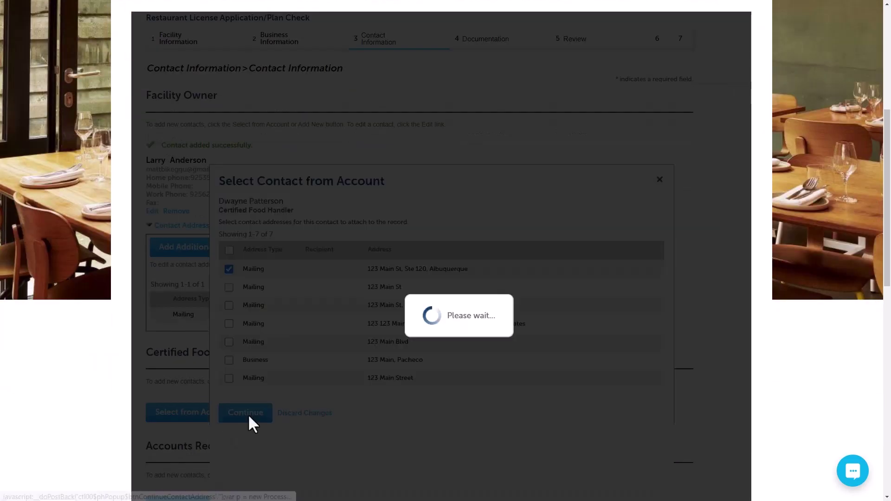
- Proceed to the Documentation step
scroll(302, 339, "down", 5)
scroll(340, 327, "down", 2)
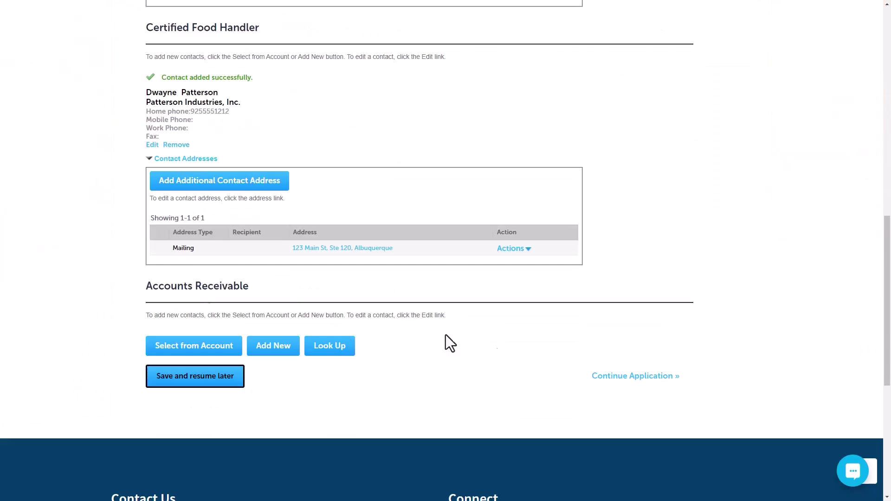
left_click(593, 375)
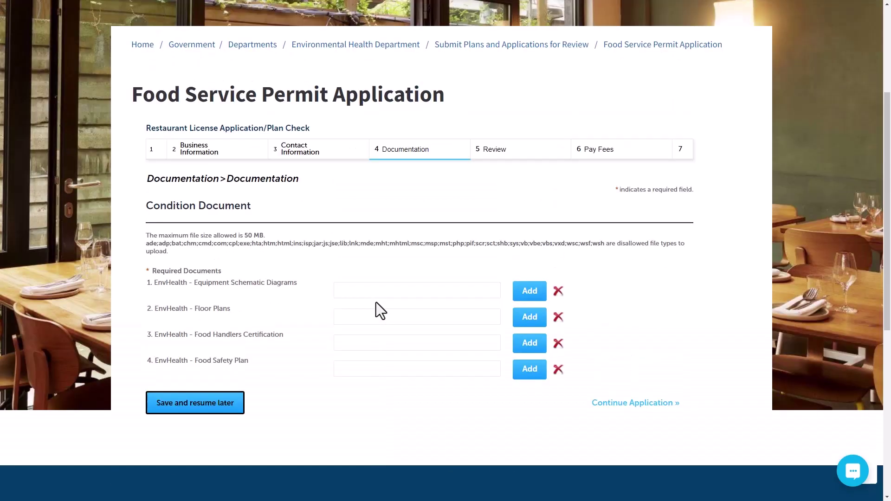
- Upload PDFs for equipment schematics, floor plans, food handler certificate and food safety plan
left_click(372, 288)
left_click(529, 291)
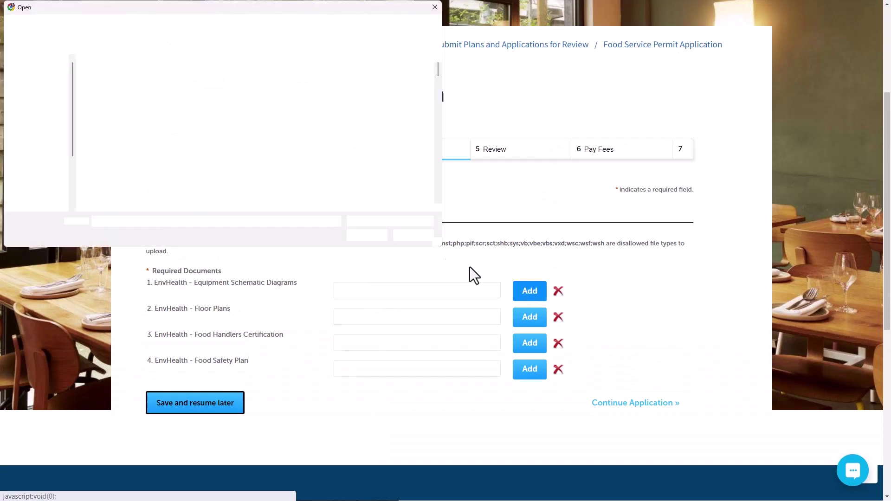
double_click(116, 76)
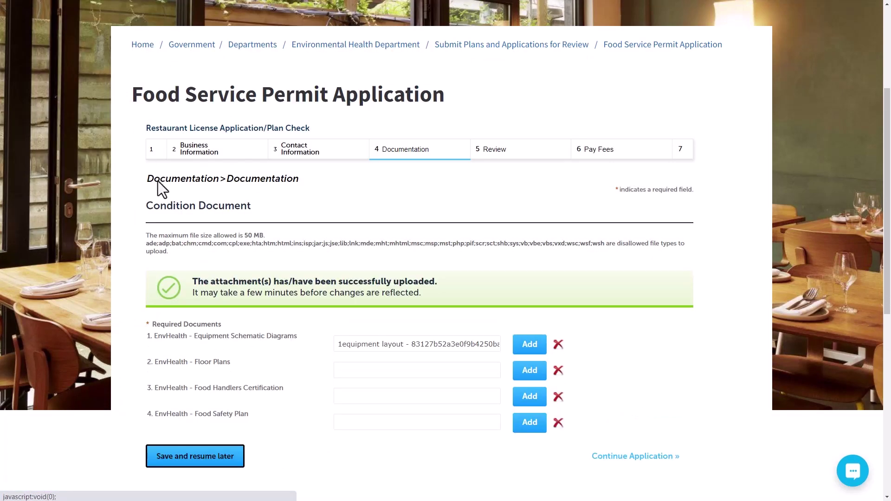
left_click(519, 377)
left_click(171, 104)
double_click(171, 104)
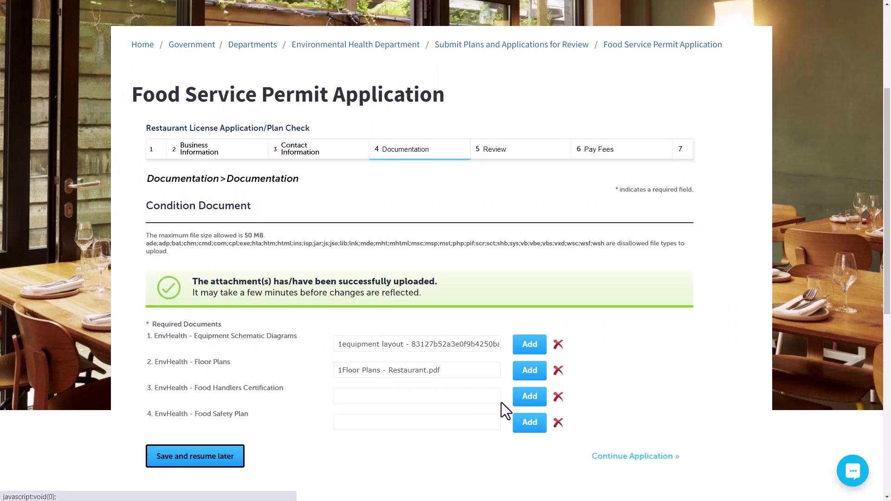
left_click(523, 400)
double_click(207, 79)
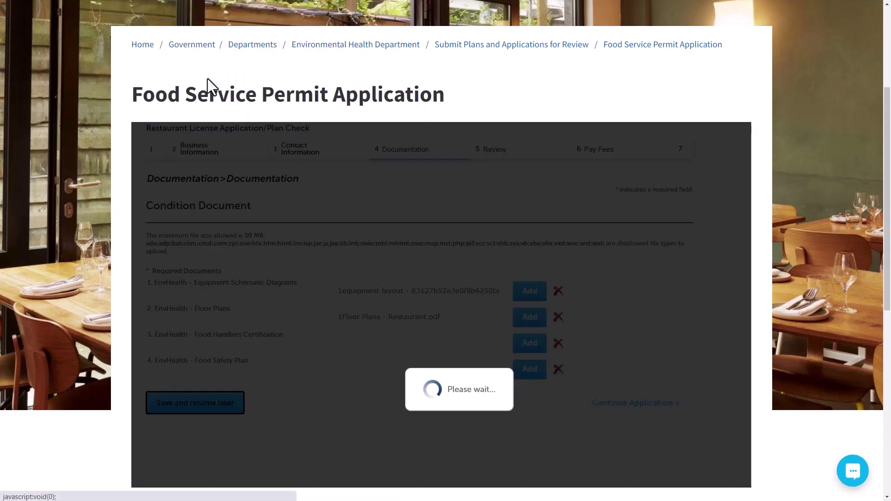
left_click(520, 427)
double_click(260, 182)
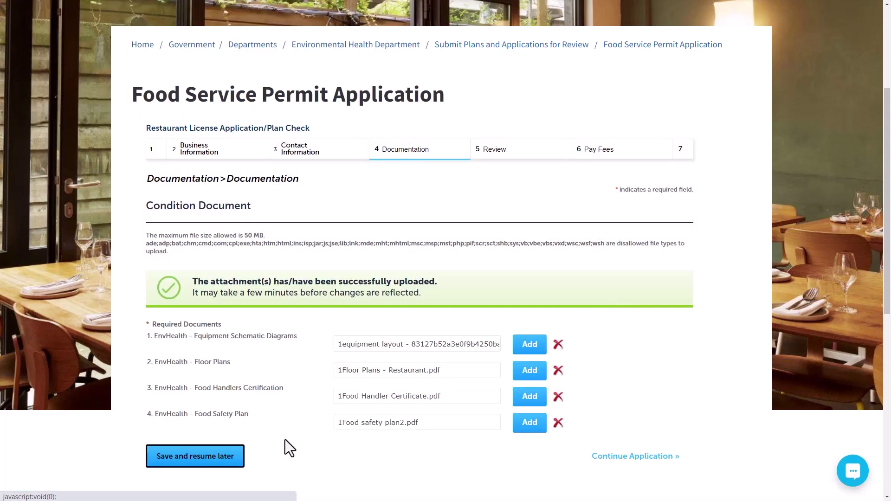
- Agree to the certification statement on review and continue to the $250.00 Pay Fees step
left_click(629, 456)
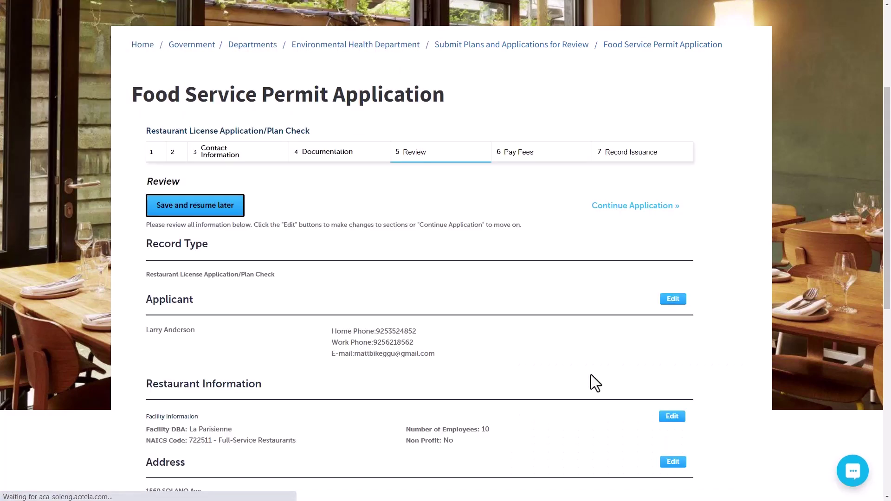
scroll(296, 245, "down", 2)
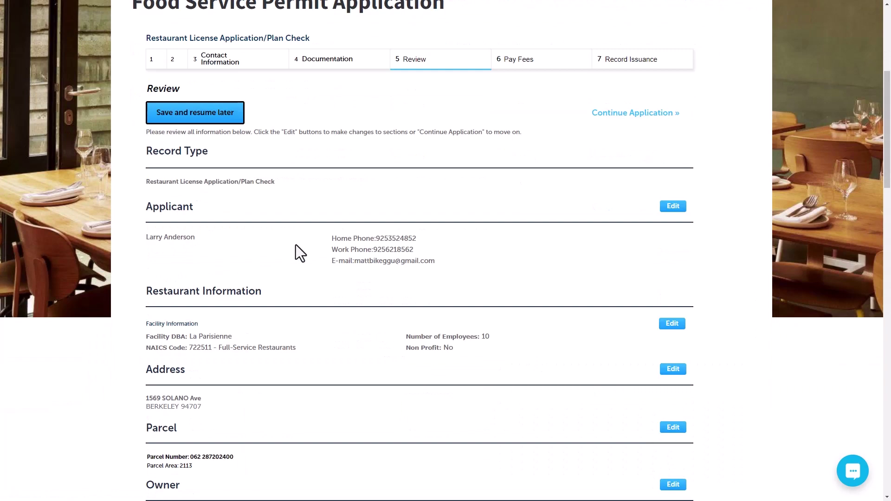
scroll(296, 244, "down", 15)
left_click(149, 458)
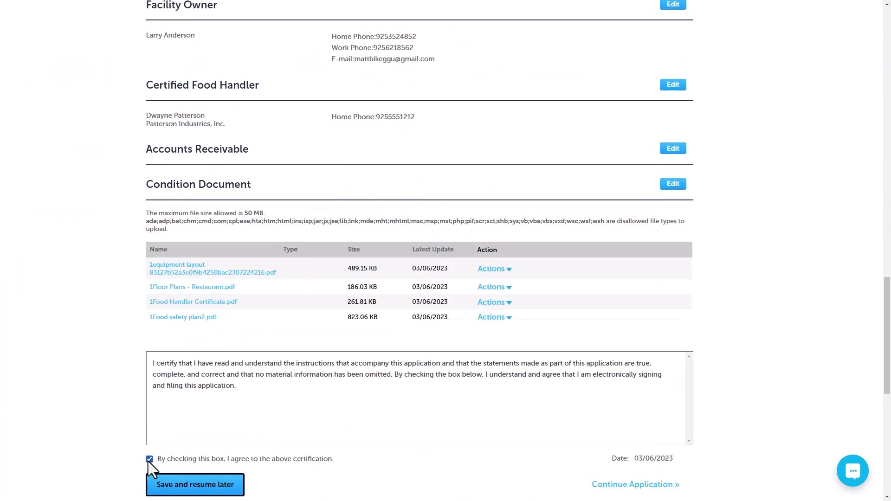
left_click(603, 484)
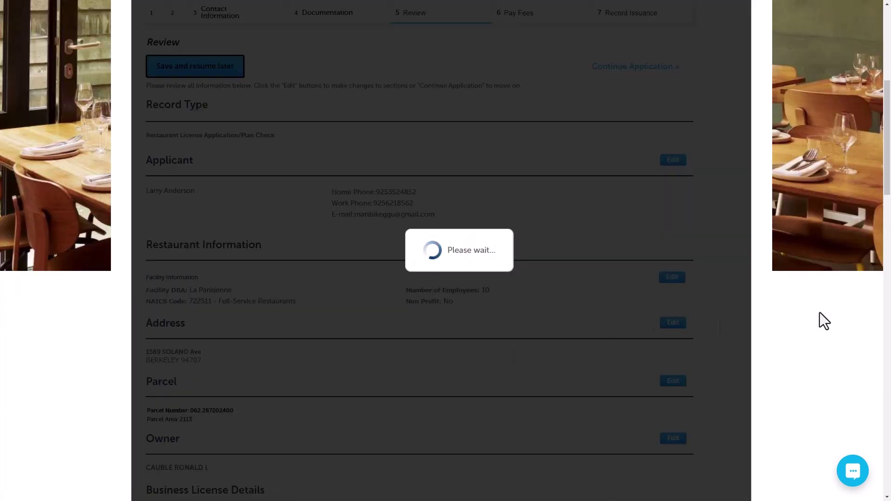
scroll(817, 315, "up", 4)
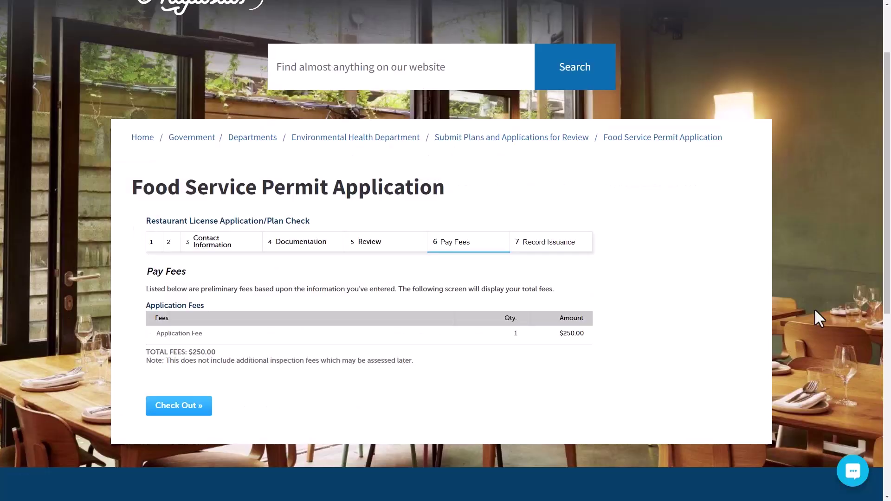
- Check out the $250.00 fees and proceed to payment entry
left_click(162, 409)
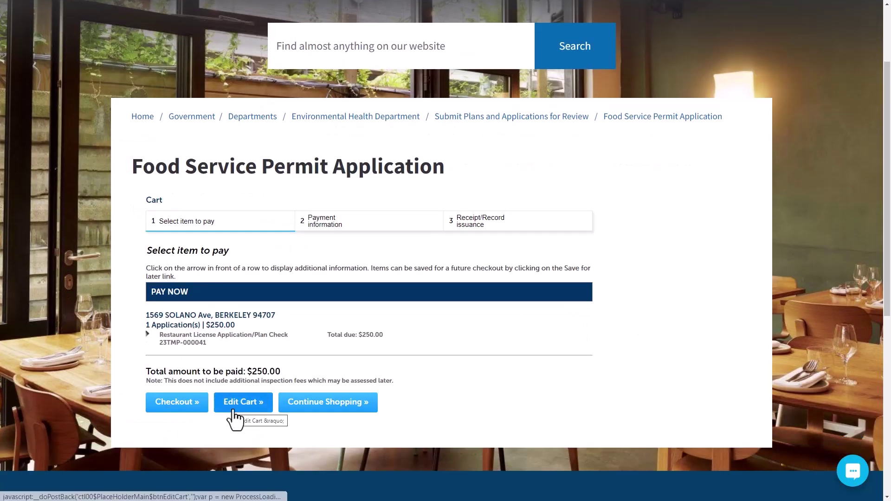
left_click(191, 403)
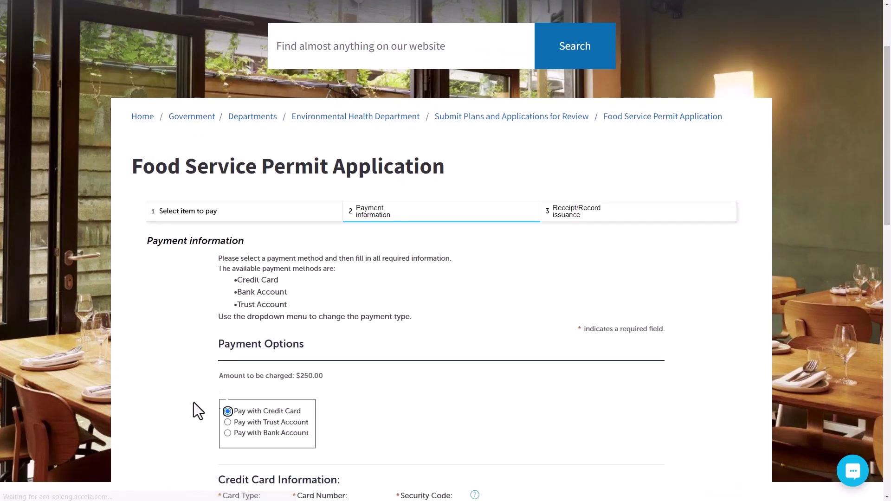
scroll(489, 344, "down", 4)
- Pay by Visa using the saved card, then open new record EH-FDA-23-000016
left_click(249, 325)
left_click(273, 370)
left_click(339, 325)
left_click(358, 357)
left_click(407, 326)
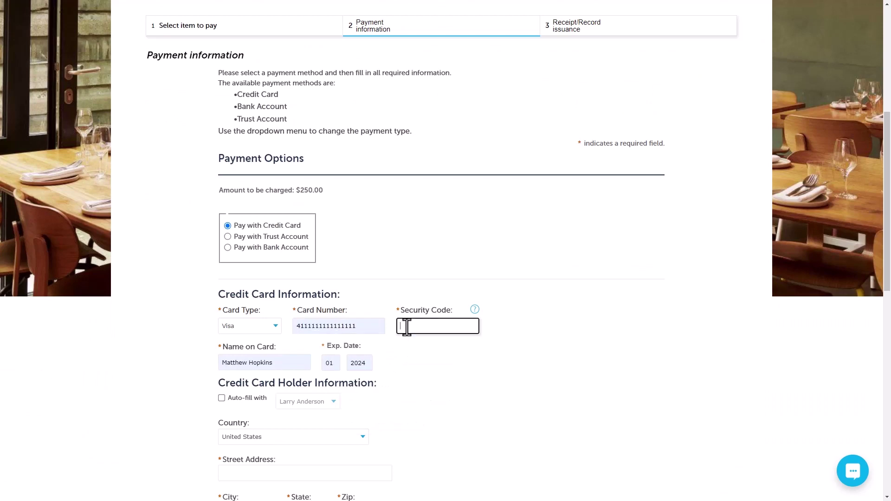
left_click(222, 398)
scroll(536, 344, "down", 4)
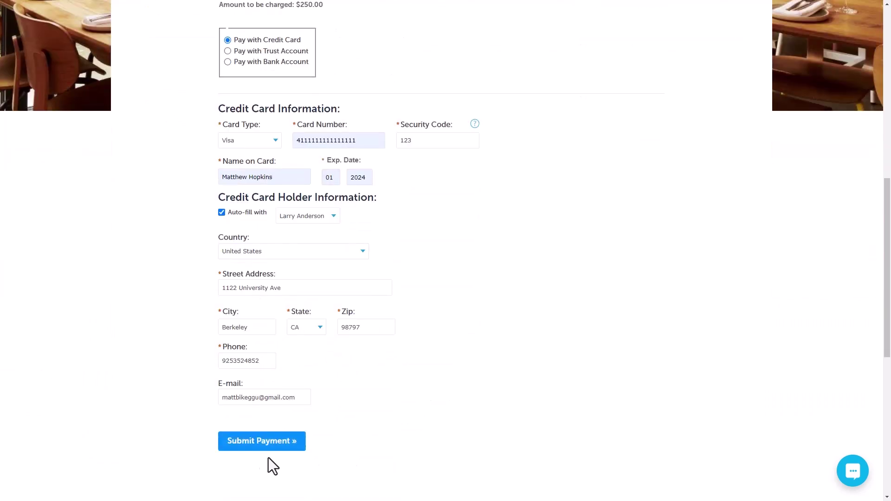
left_click(259, 443)
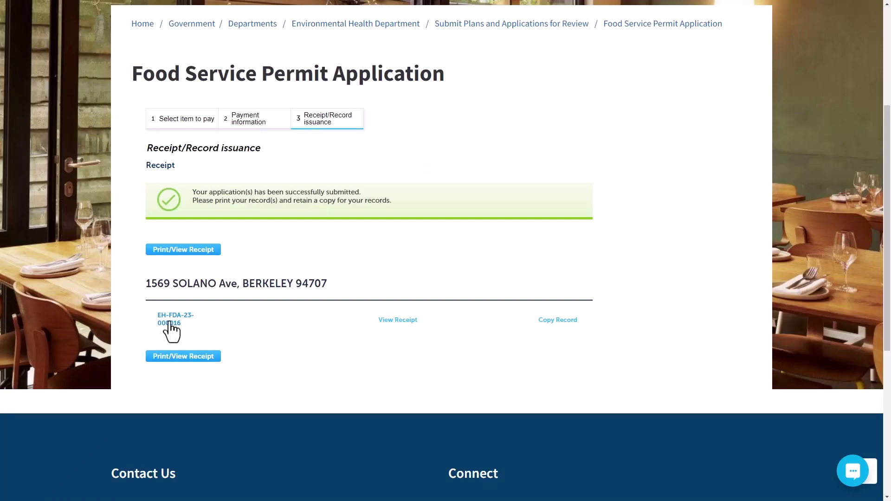
left_click(169, 322)
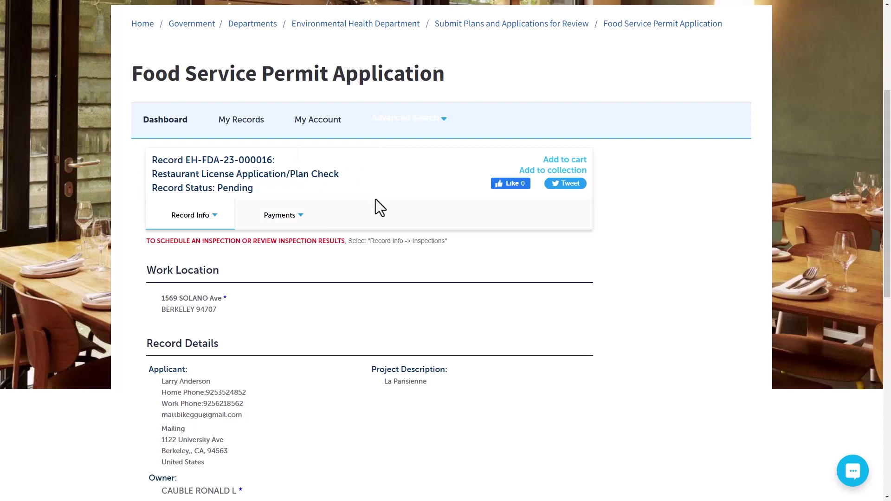
- View the pending Restaurant License record's processing status, with the page enlarged
left_click(210, 218)
left_click(208, 259)
key("ctrl+plus")
scroll(222, 358, "down", 2)
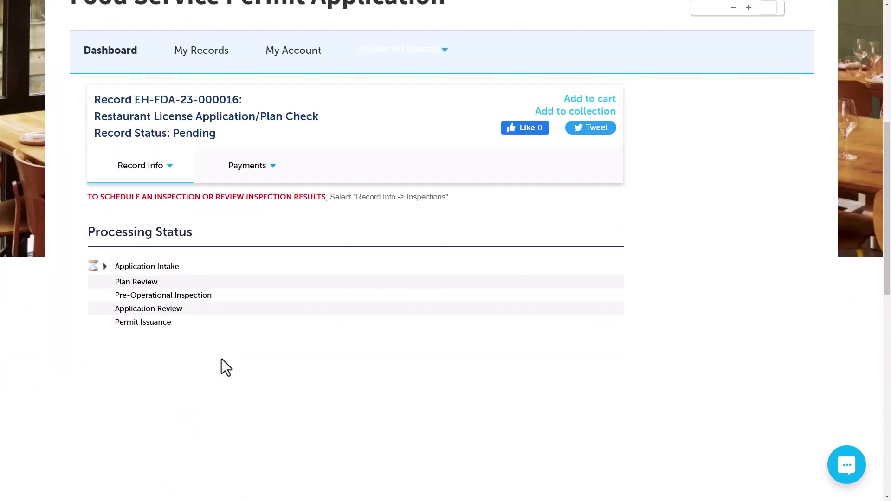
scroll(208, 334, "up", 2)
- Review the record's attachments and its paid fees
left_click(144, 260)
left_click(142, 362)
scroll(357, 308, "down", 5)
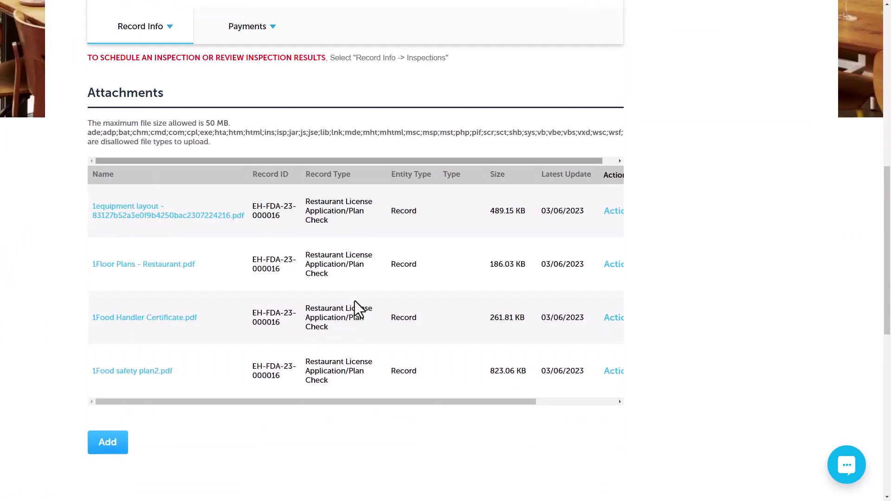
scroll(354, 301, "up", 5)
left_click(260, 261)
left_click(261, 286)
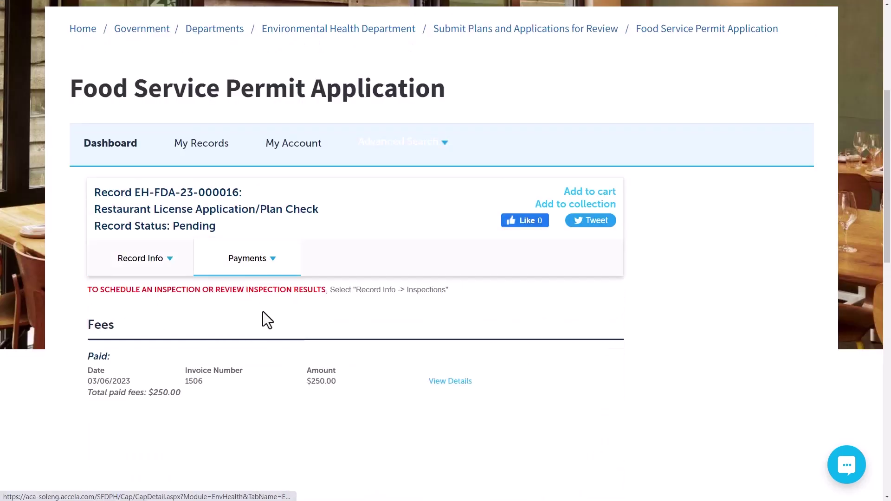
- Show the record's inspections and start scheduling an inspection, with the browser full-screen
left_click(141, 259)
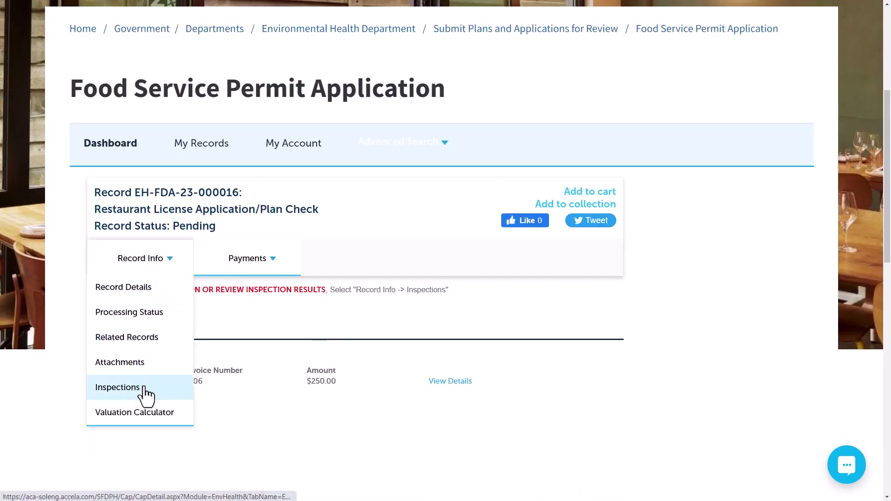
left_click(145, 390)
left_click(213, 234)
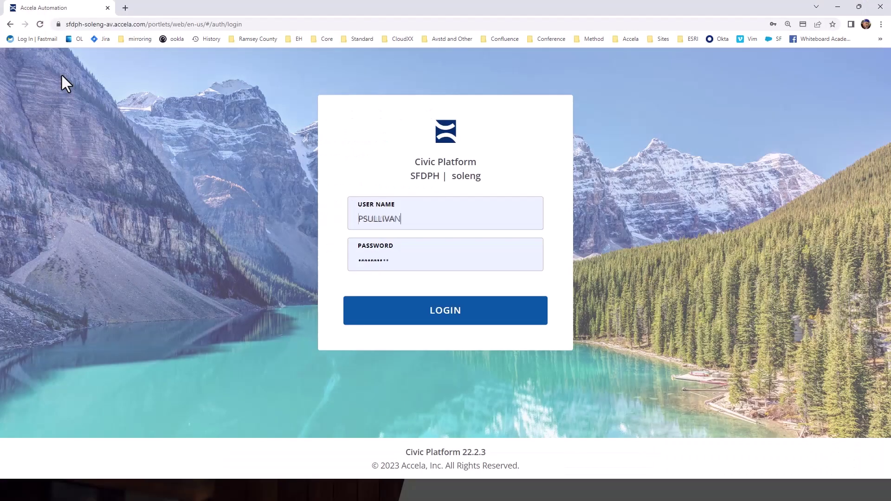
key("F11")
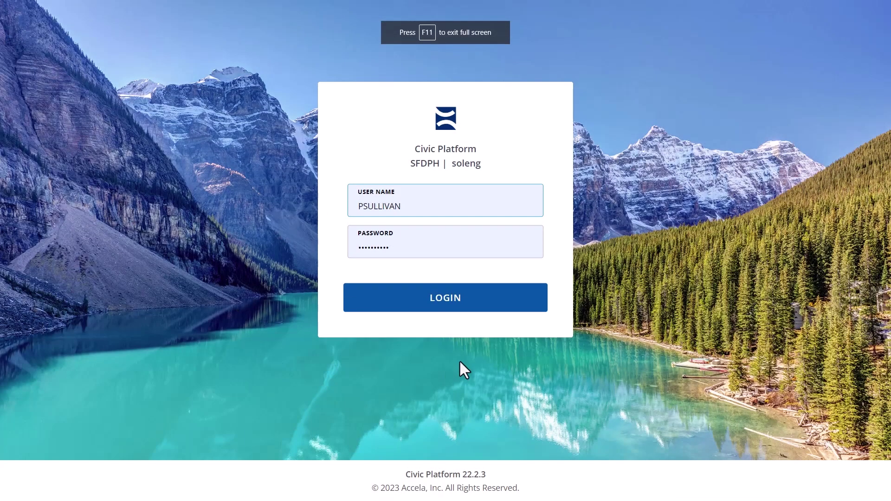
- Log in to the Civic Platform back office with the prefilled staff credentials
left_click(431, 297)
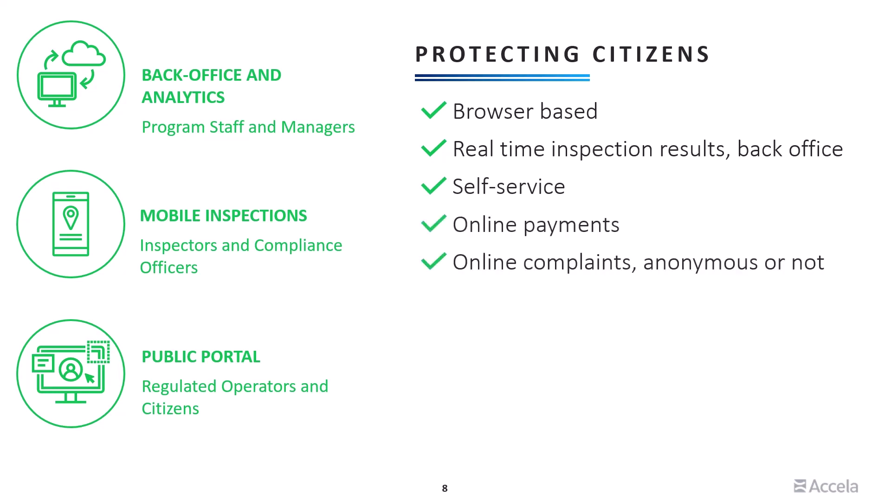
- Reveal the Seamless GIS integration, Document upload, Pre-built for many EH permit types and Tied to notifications bullets
key("Right")
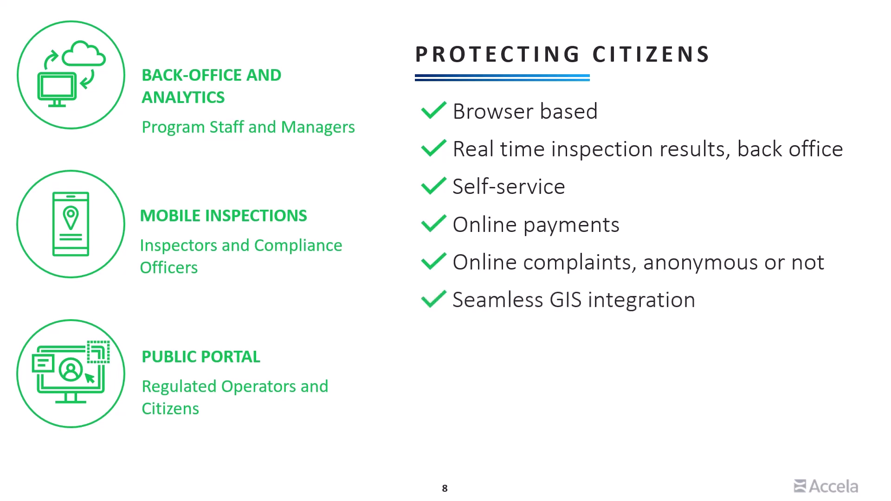
key("Right")
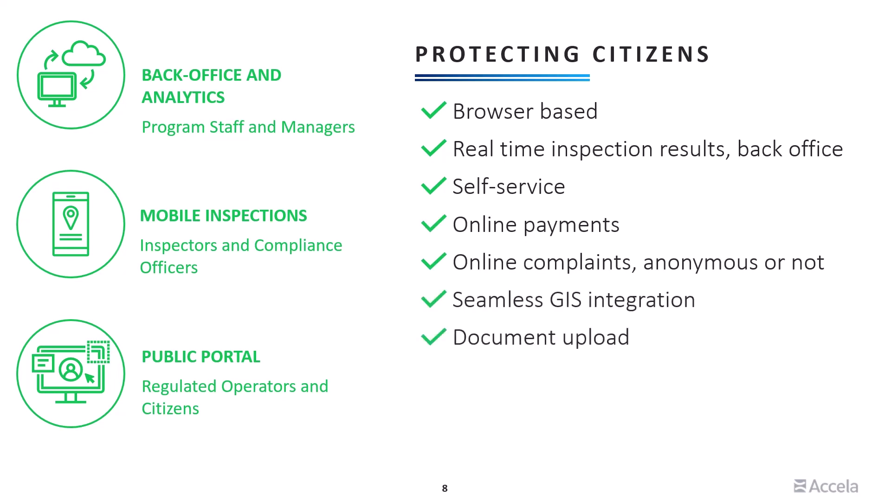
key("Right")
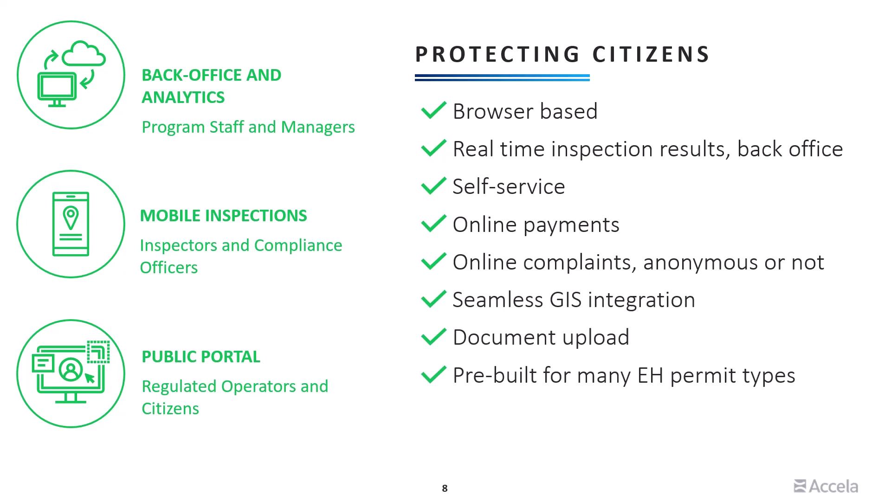
key("Right")
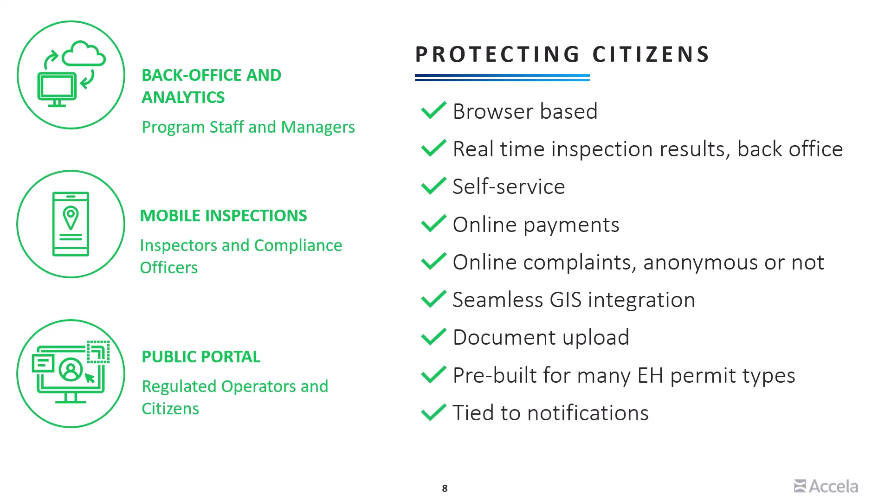